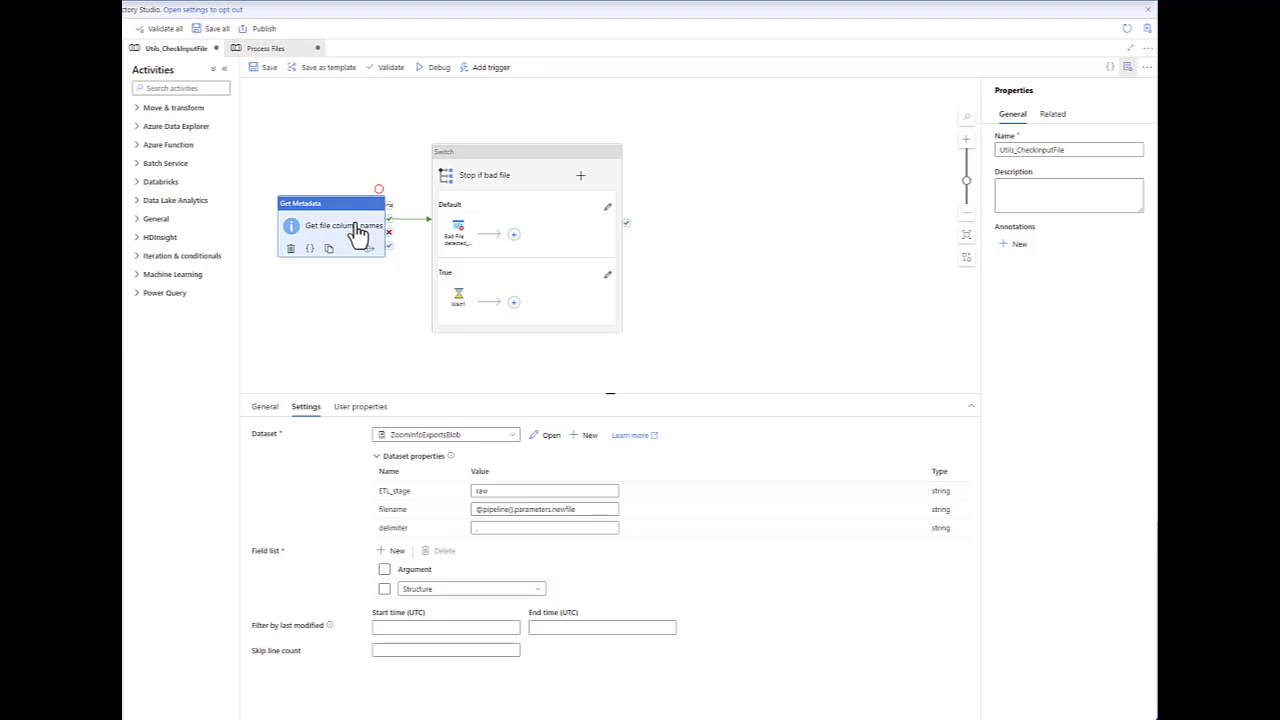
Step: Review the available field list arguments of the Get file column names activity and choose Structure
left_click(414, 591)
scroll(483, 622, "down", 2)
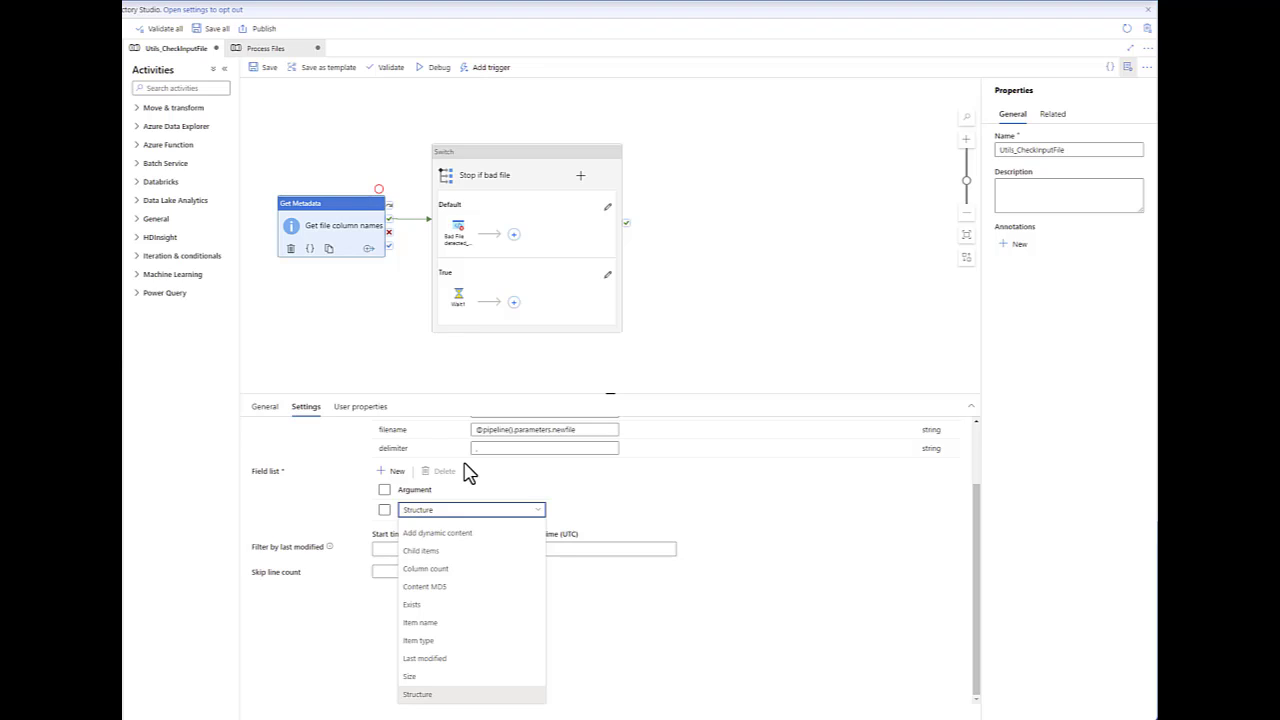
left_click(436, 694)
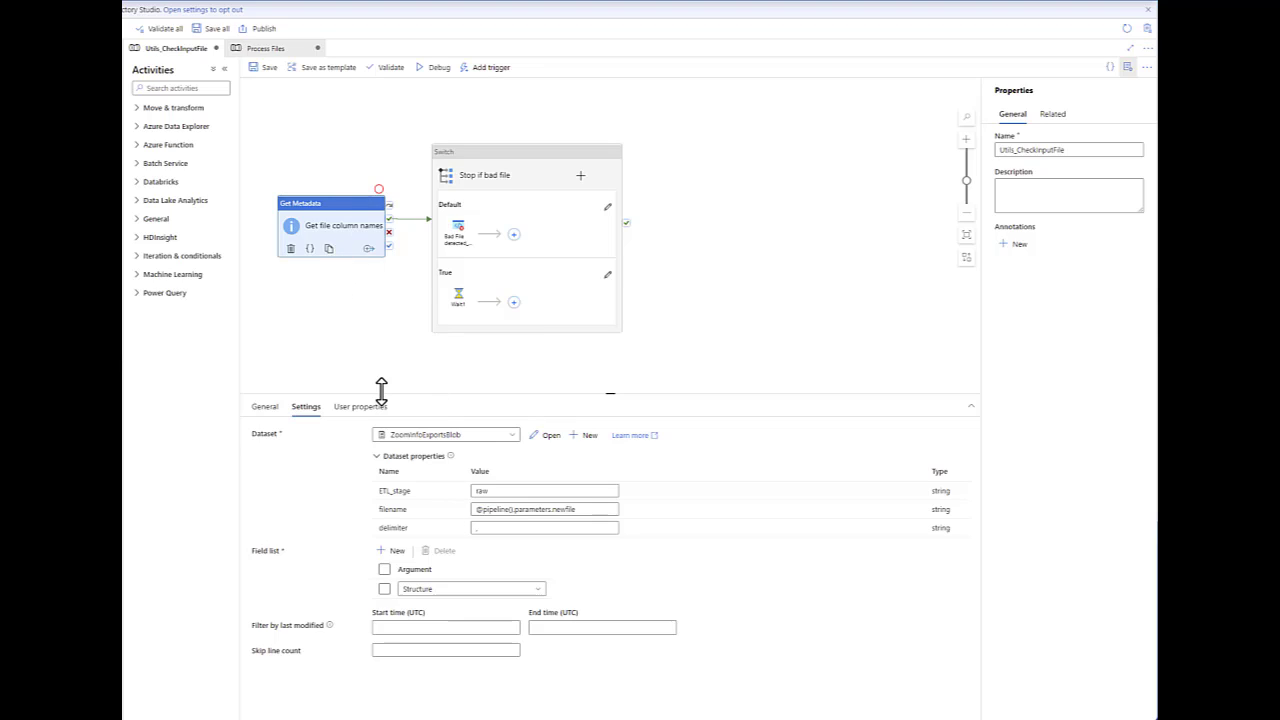
Step: Examine the Stop if bad file Switch expression, including its contains checks on the file structure and the required column names
left_click(518, 170)
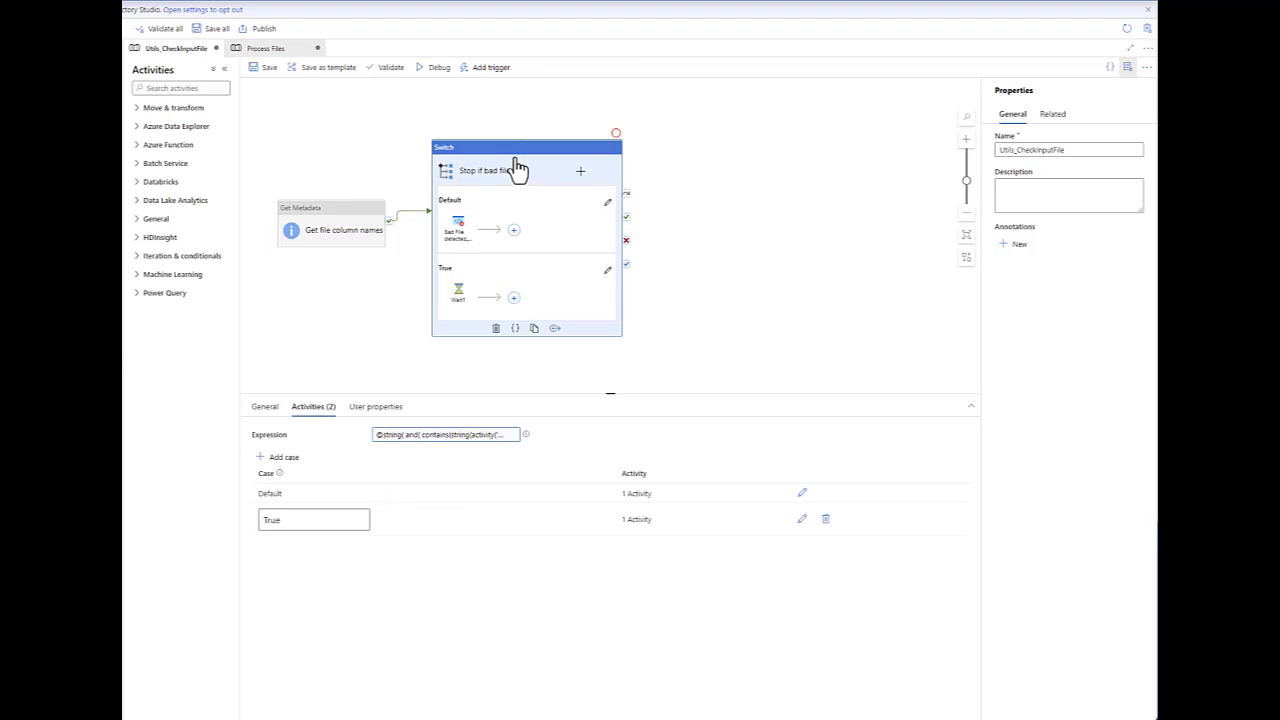
left_click(441, 437)
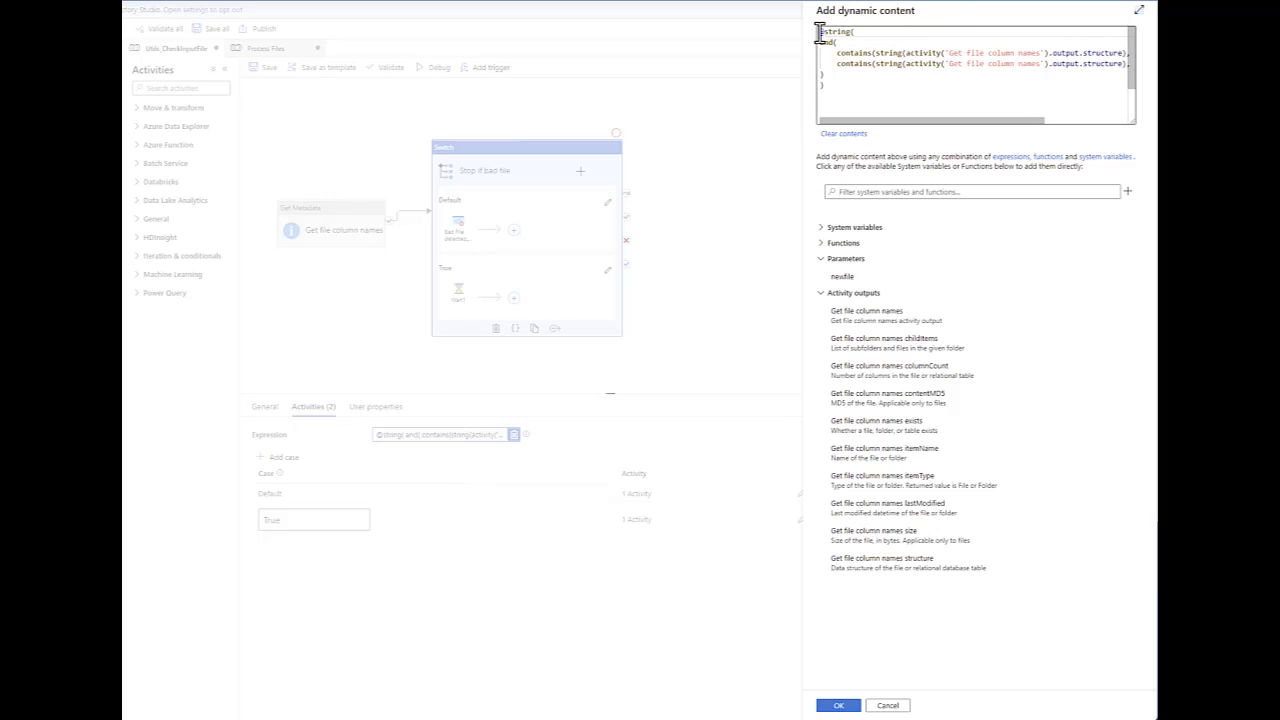
left_click_drag(821, 33, 865, 36)
left_click(845, 80)
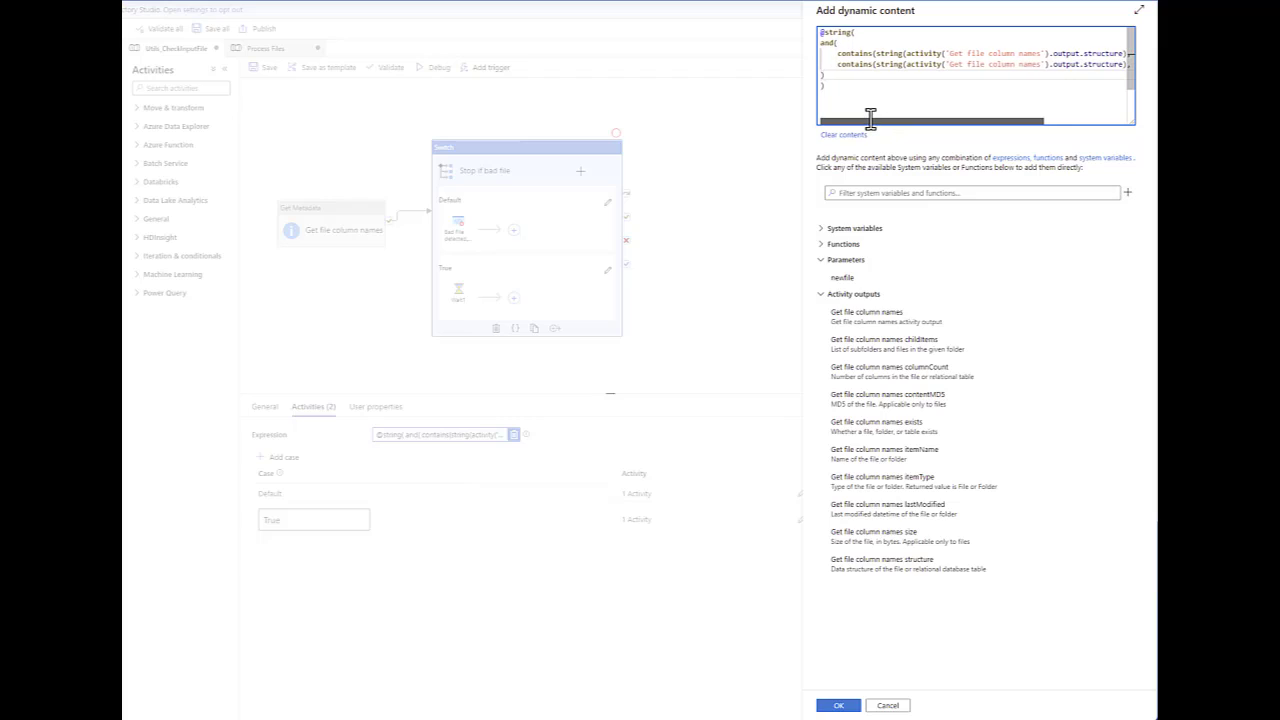
left_click_drag(870, 117, 955, 107)
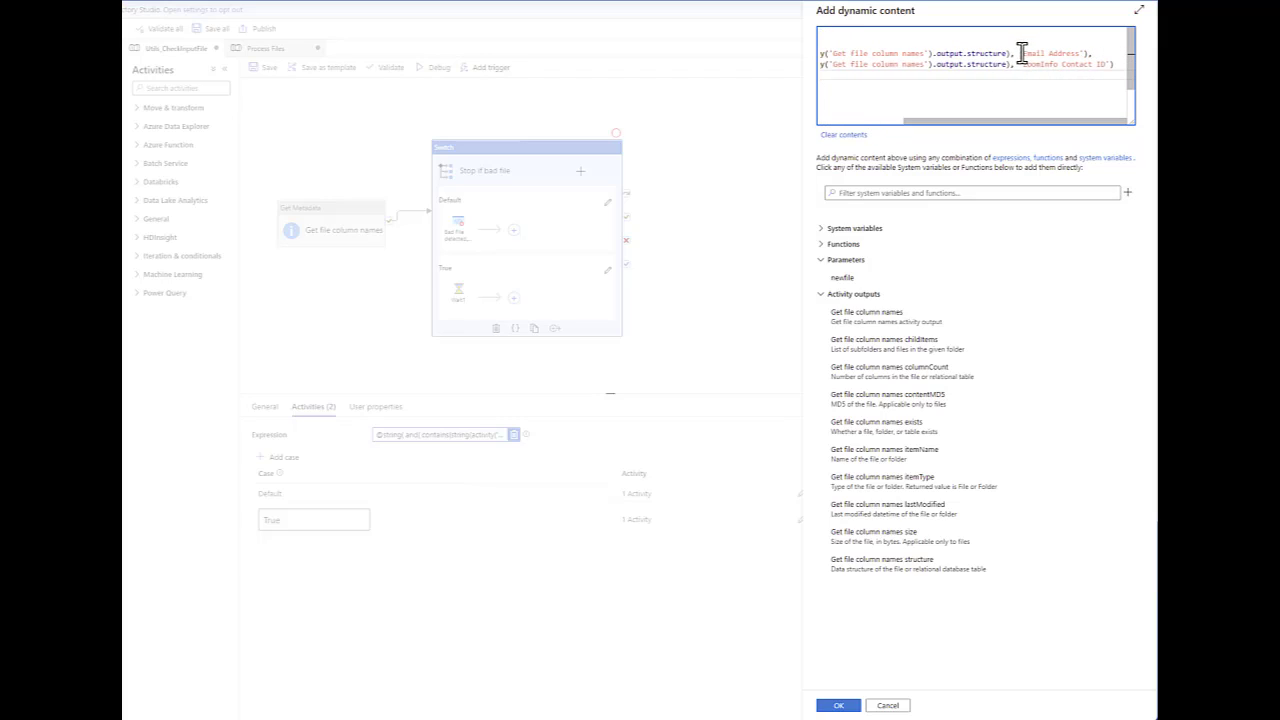
left_click_drag(1022, 53, 1094, 66)
left_click_drag(1113, 117, 1079, 117)
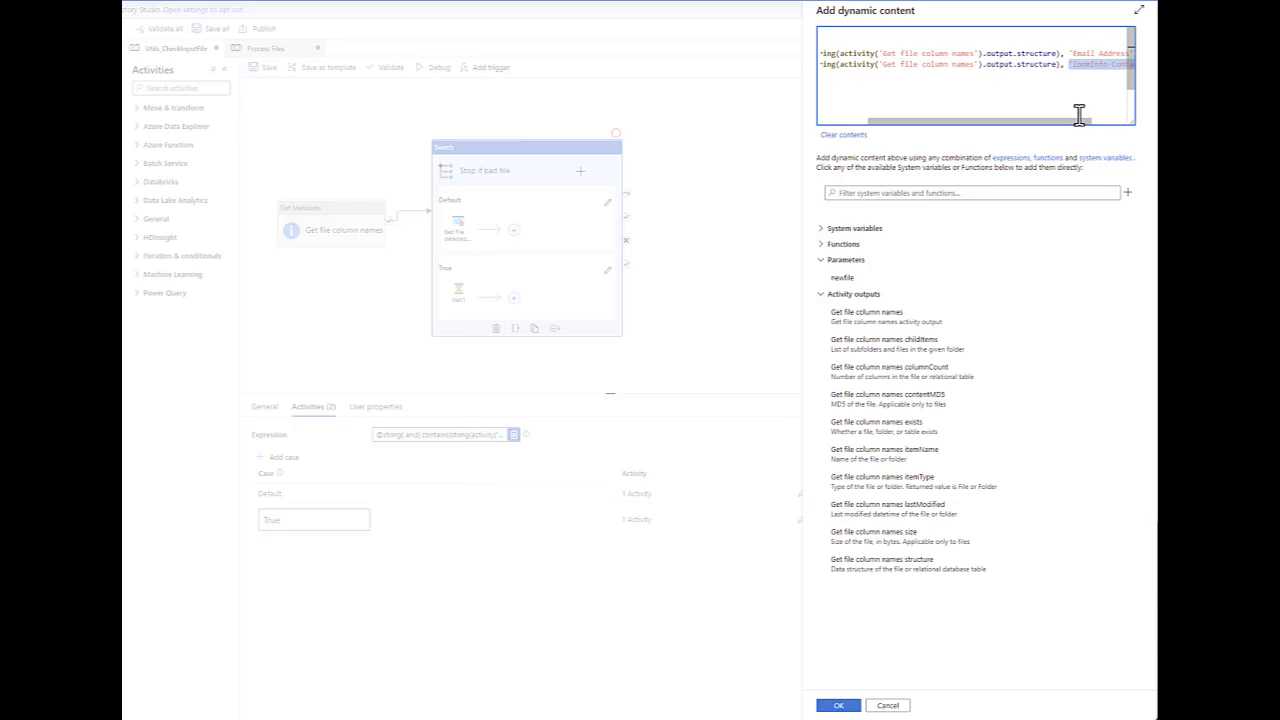
left_click_drag(1057, 58, 880, 55)
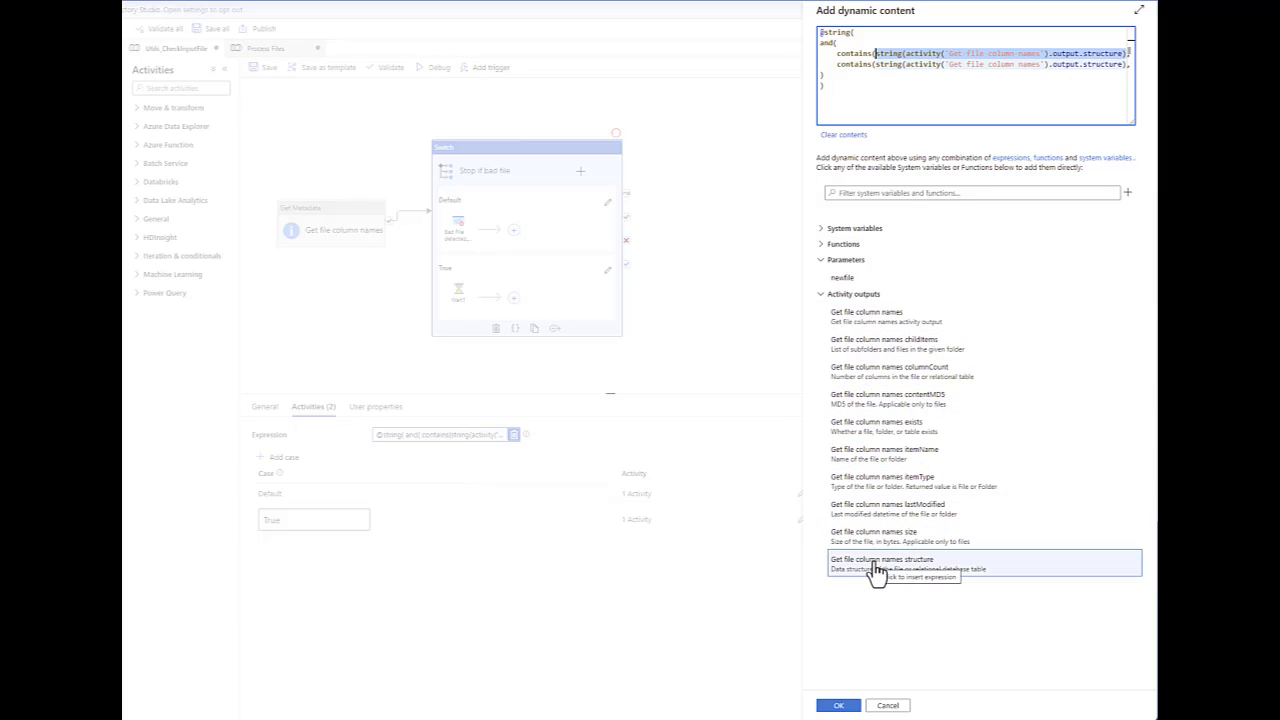
Step: Insert the contentMD5 output of Get file column names on a new line below the Switch expression
left_click(855, 96)
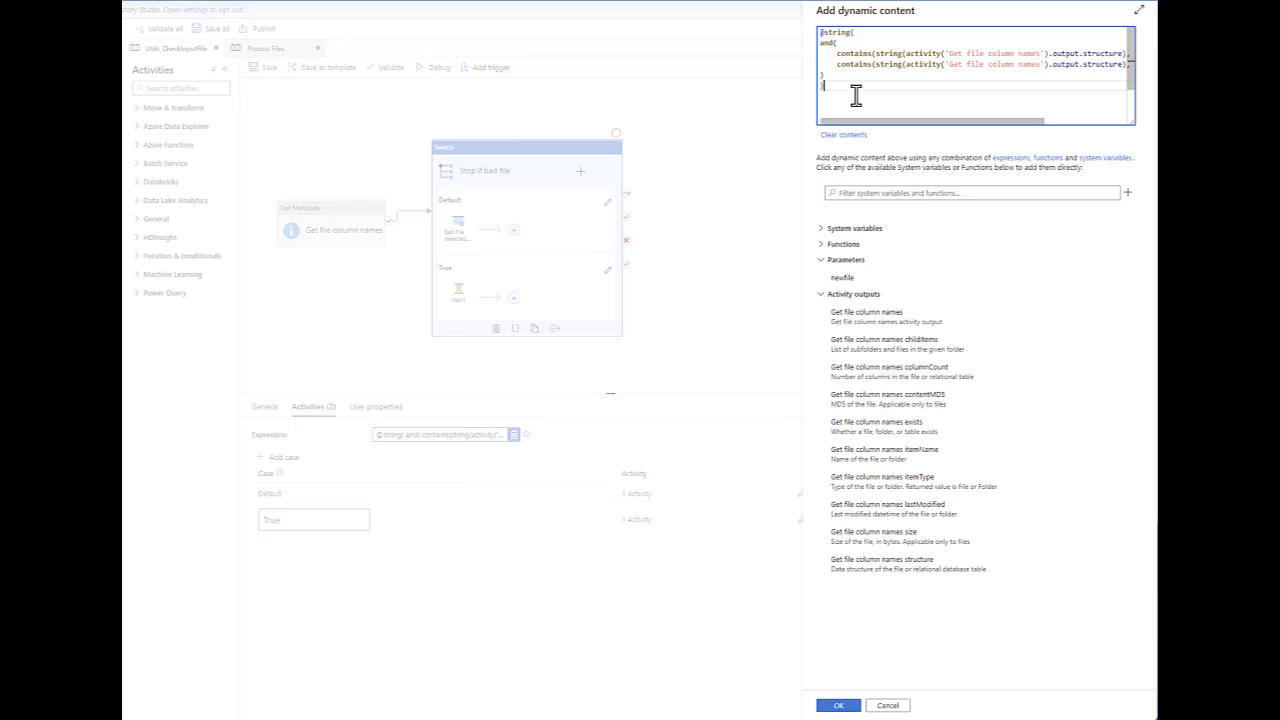
key("Return")
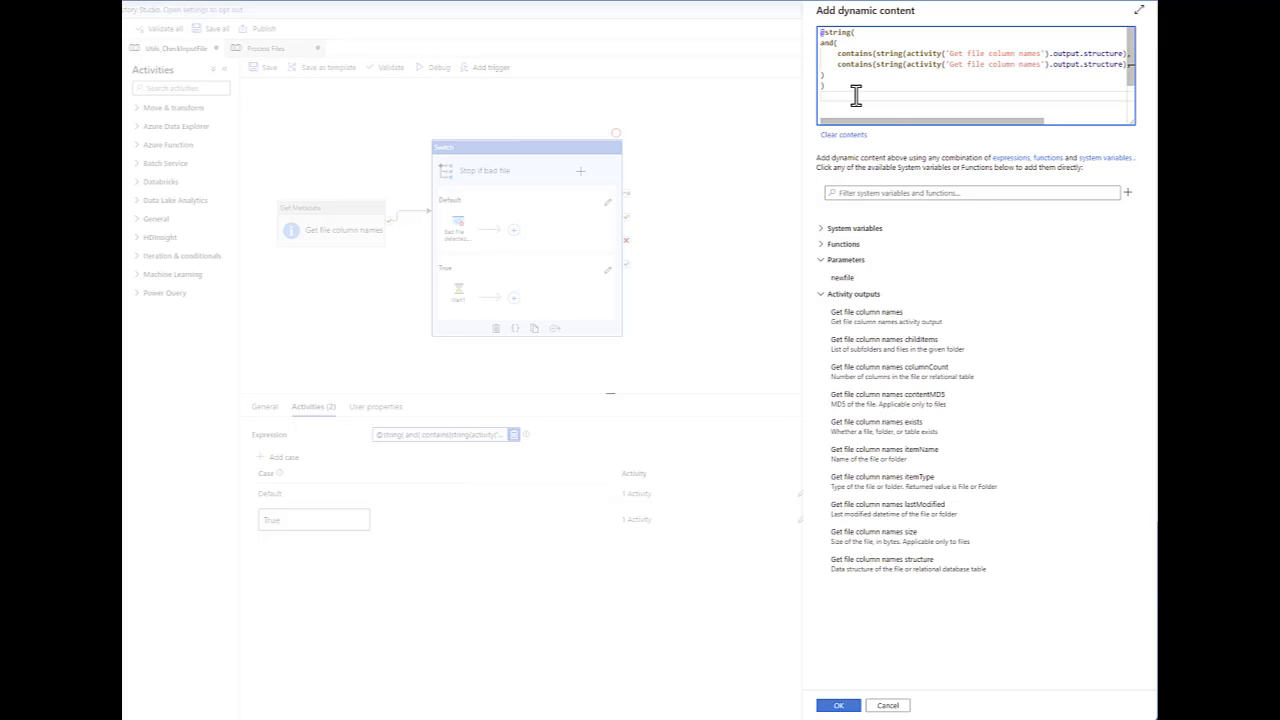
left_click(910, 408)
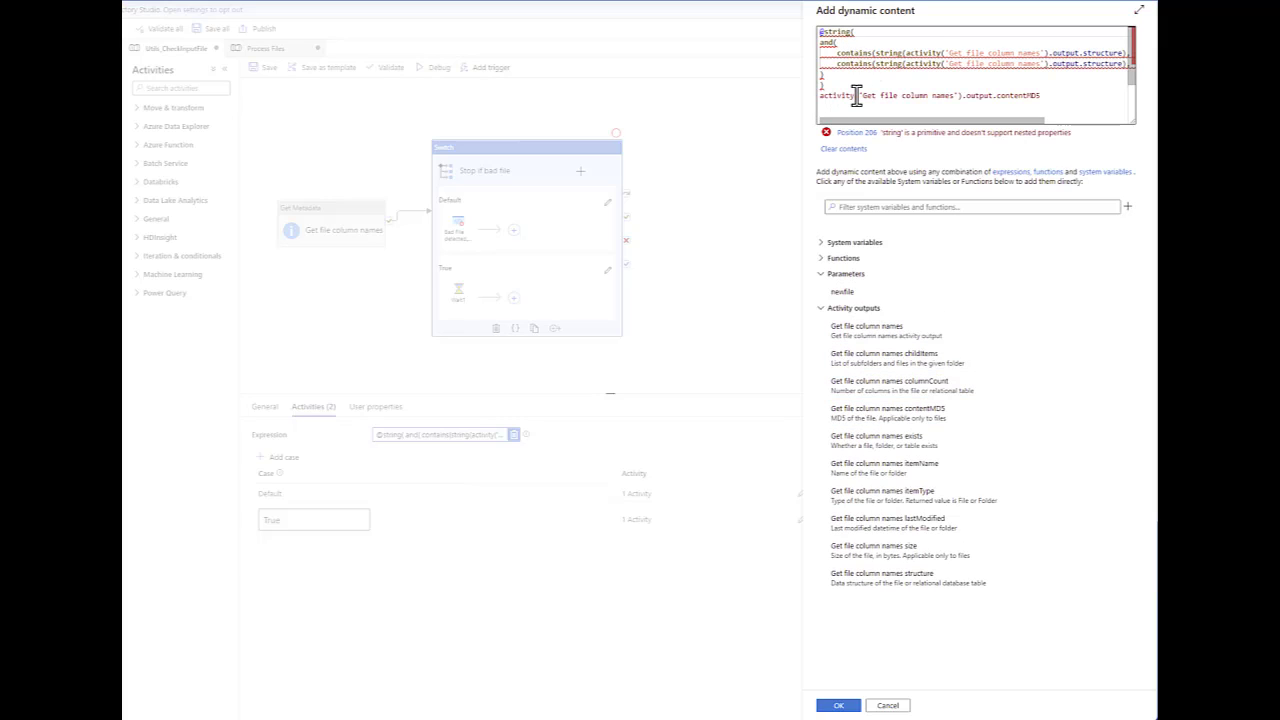
left_click_drag(858, 95, 965, 95)
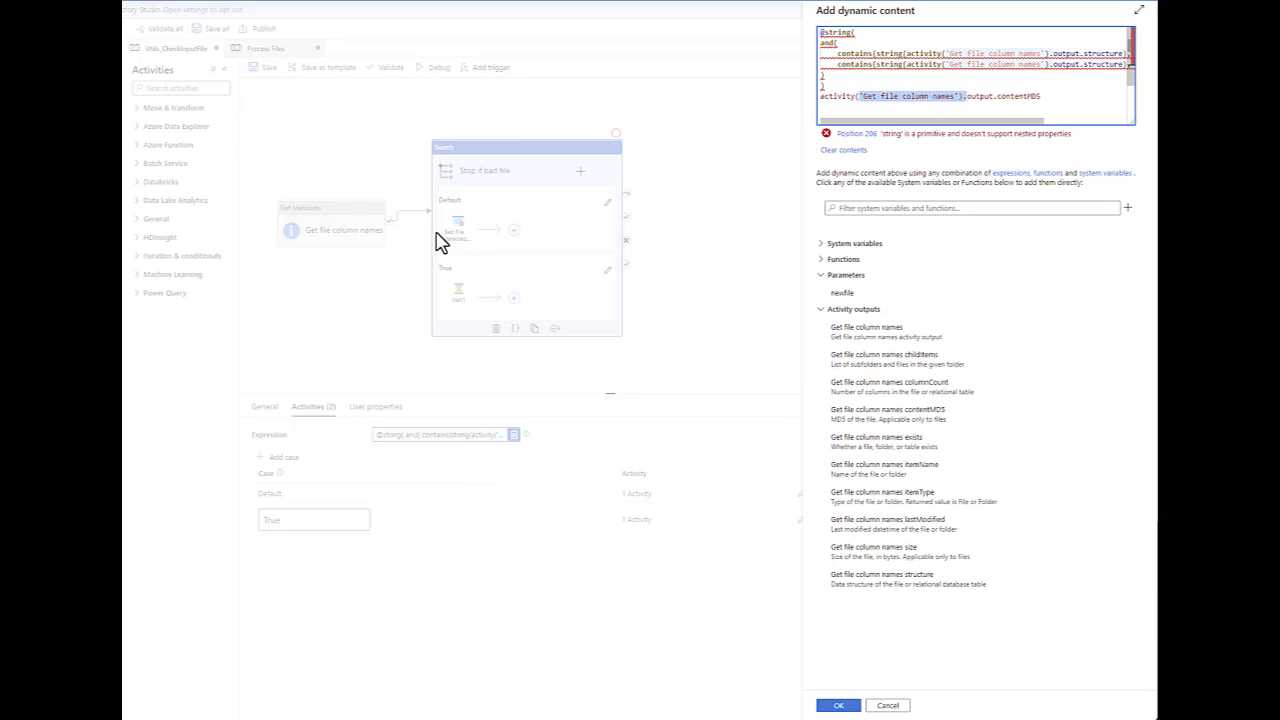
left_click(972, 96)
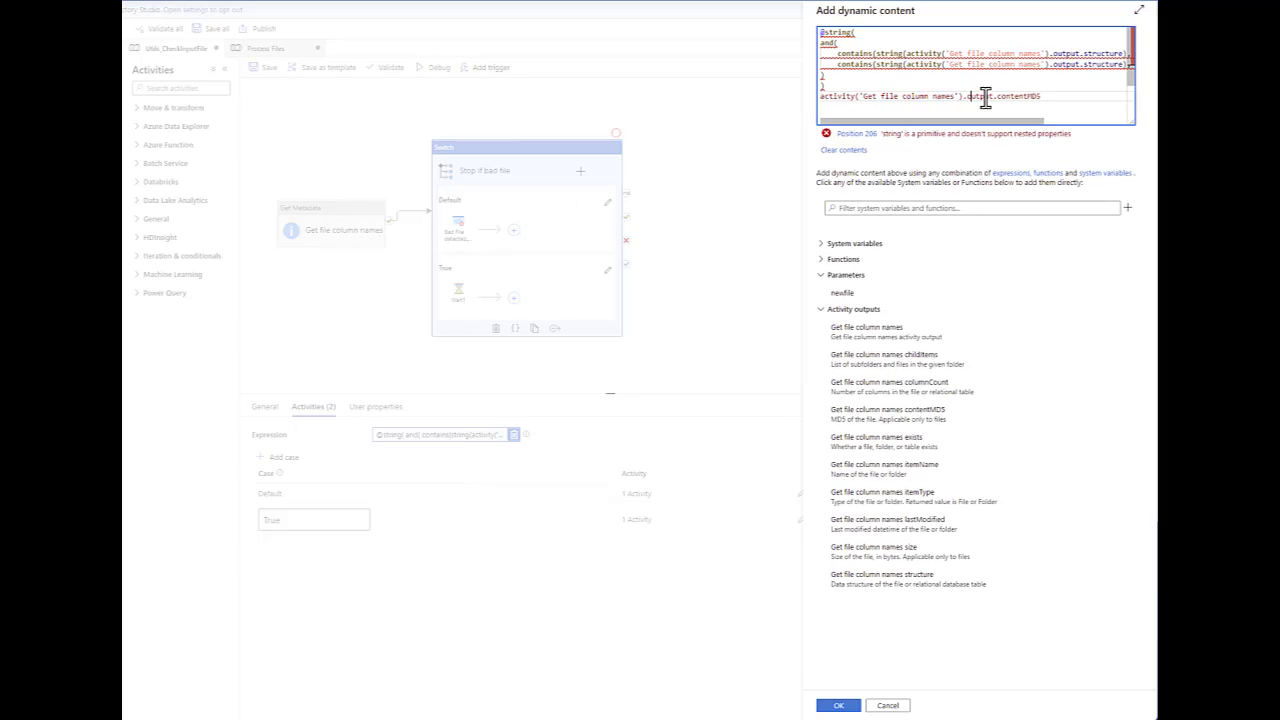
Step: Delete the inserted contentMD5 line and leave the expression editor without applying changes
left_click_drag(1039, 99, 817, 106)
key("BackSpace")
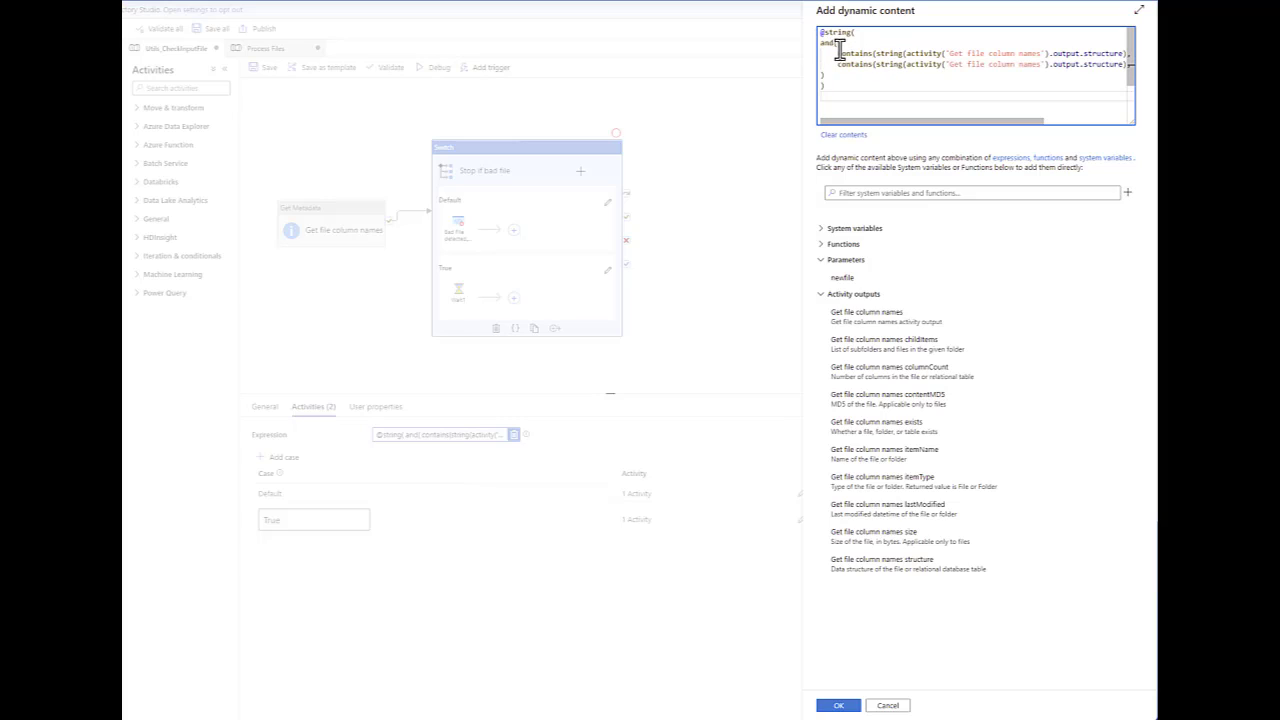
left_click_drag(1031, 121, 971, 117)
left_click(890, 706)
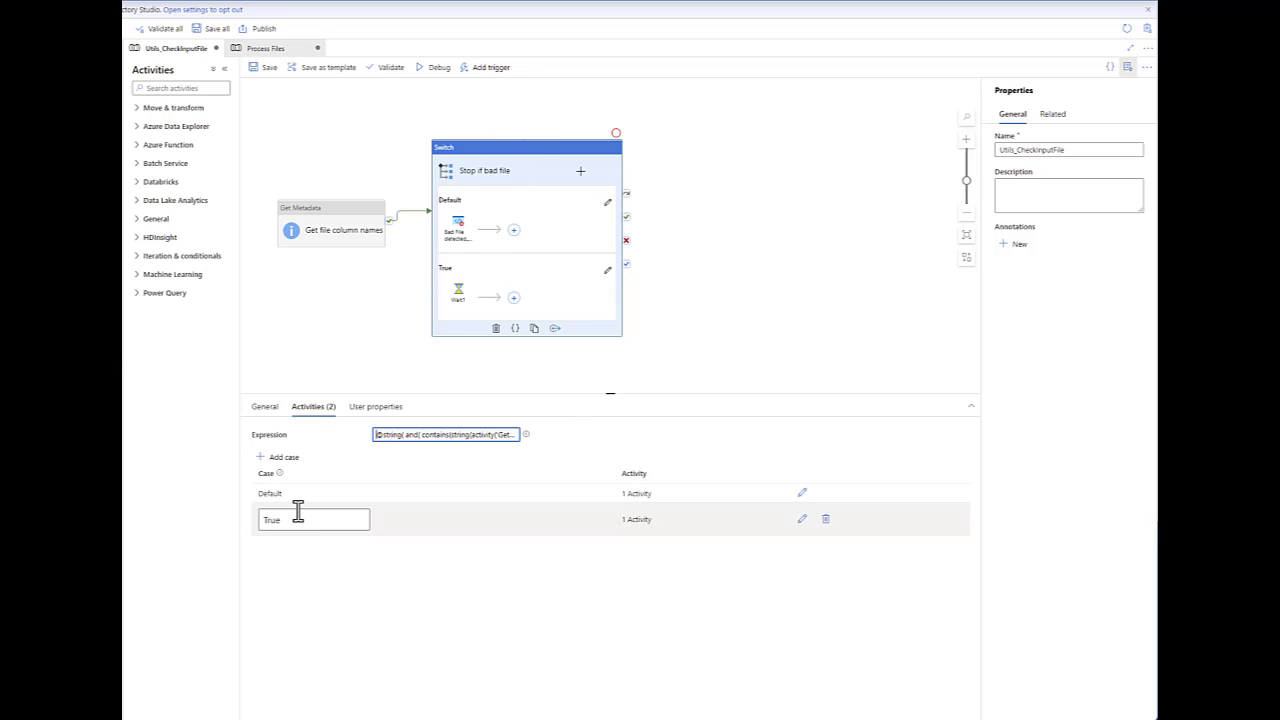
Step: Check the Switch's True case value and the Default case's Fail activity message, and return to the Utils_CheckInputFile pipeline
left_click_drag(286, 517, 251, 531)
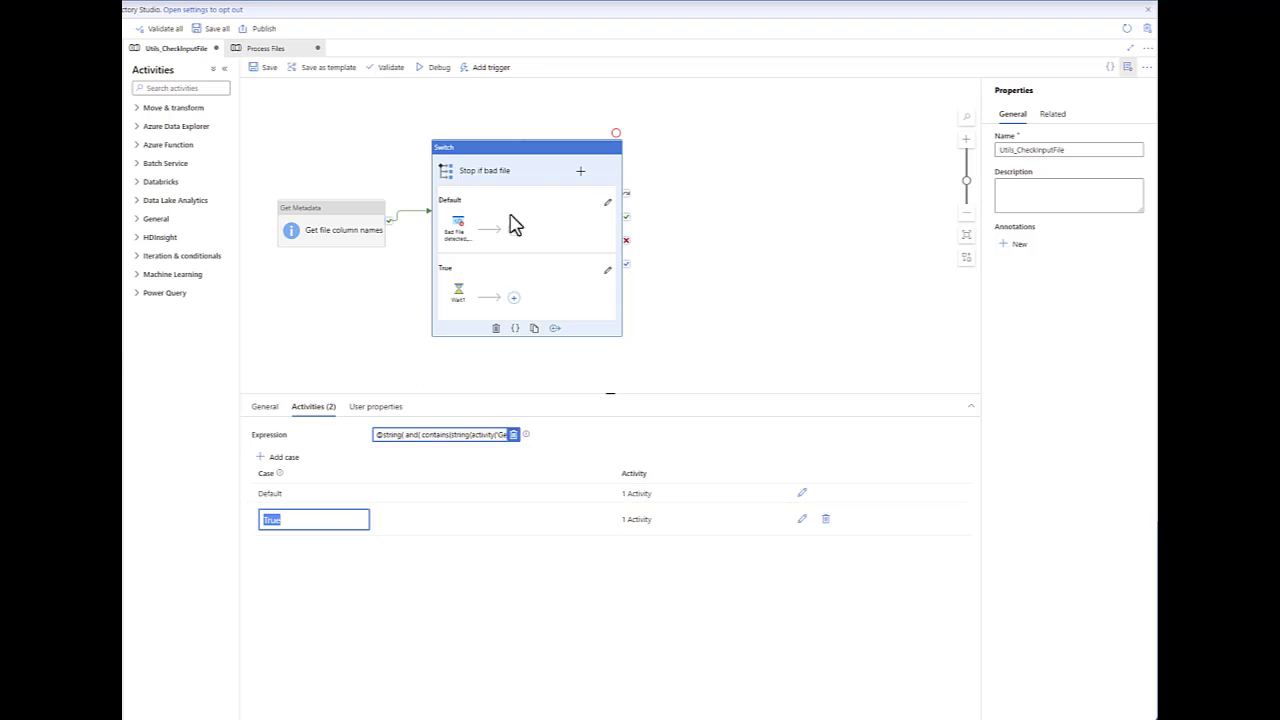
left_click(607, 202)
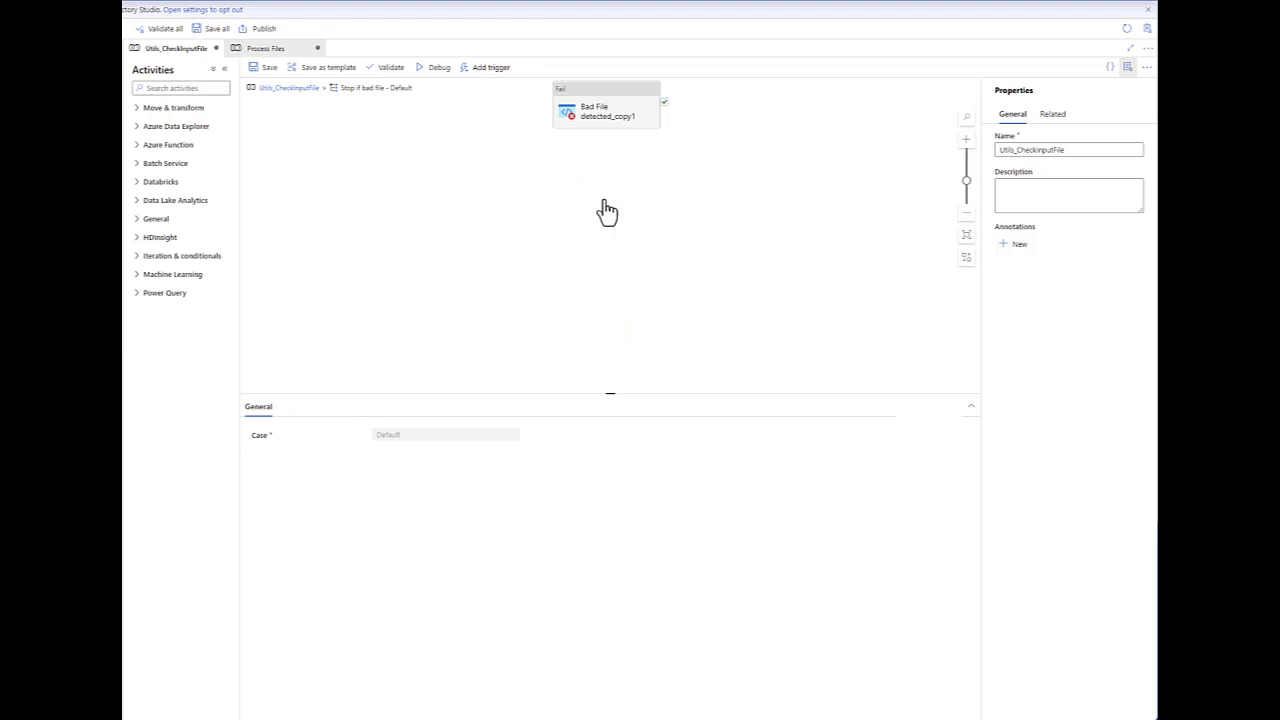
left_click(597, 101)
left_click_drag(597, 99, 599, 128)
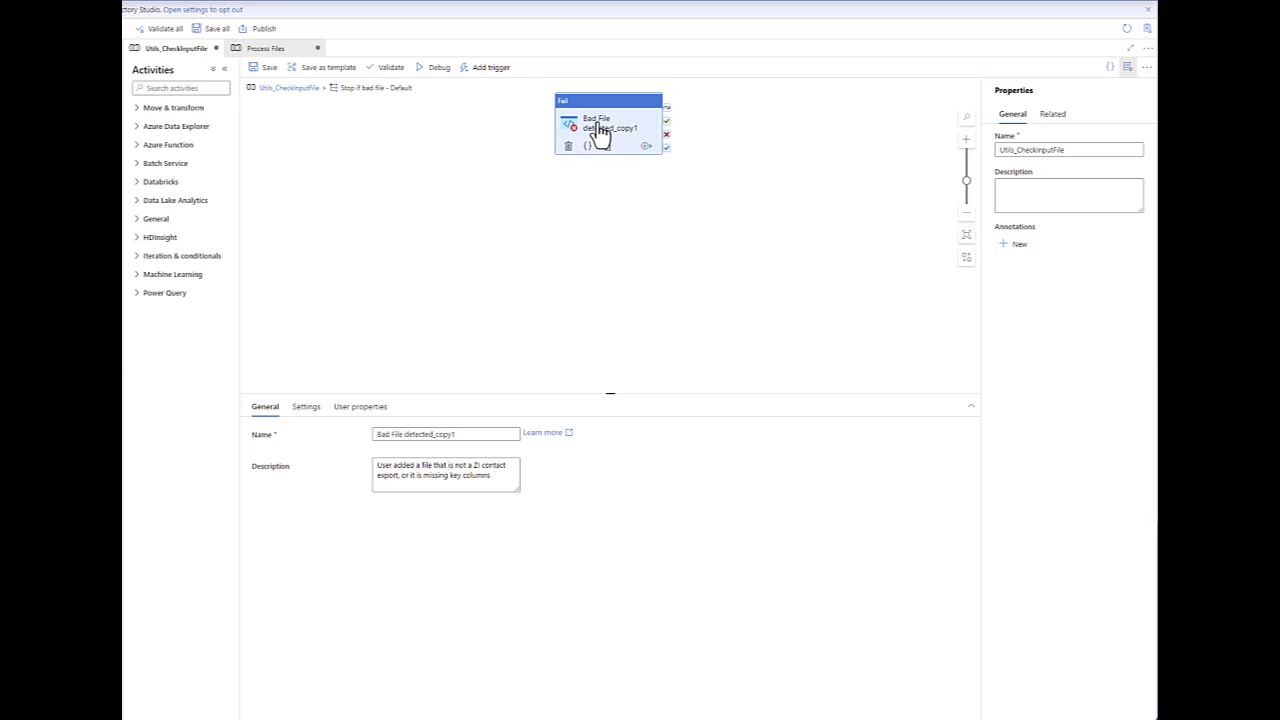
left_click(308, 408)
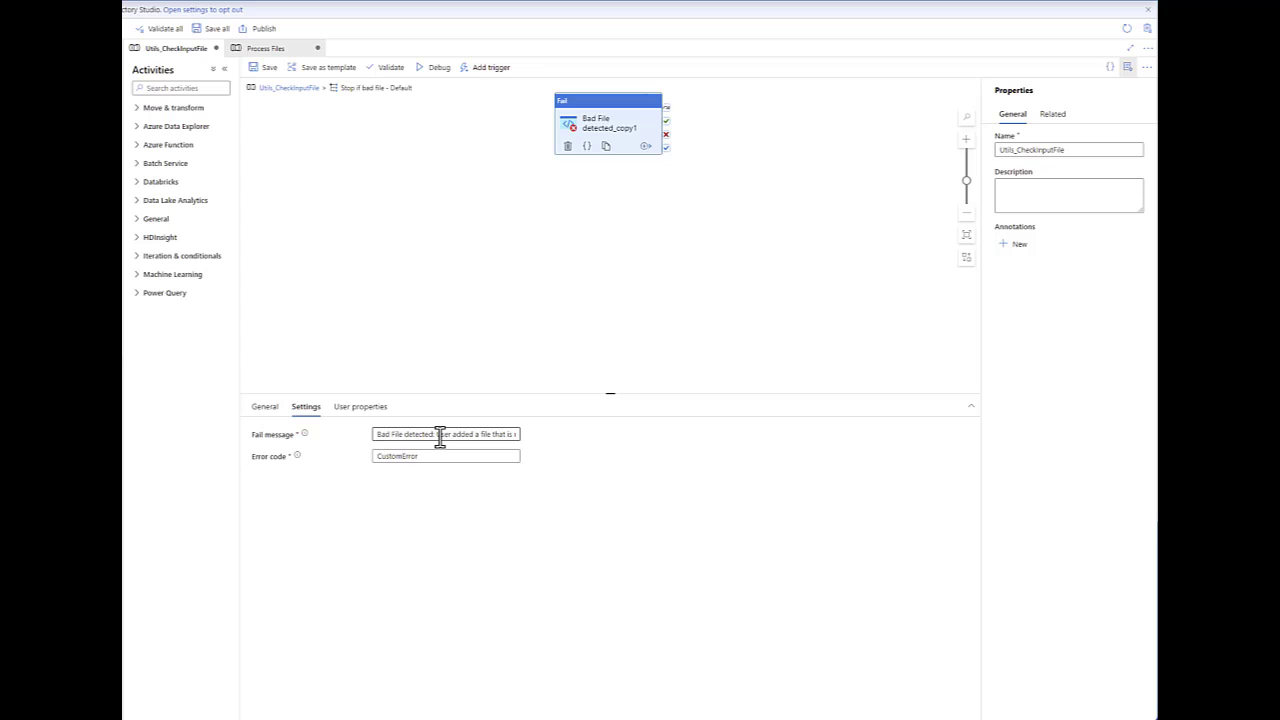
left_click_drag(440, 434, 501, 434)
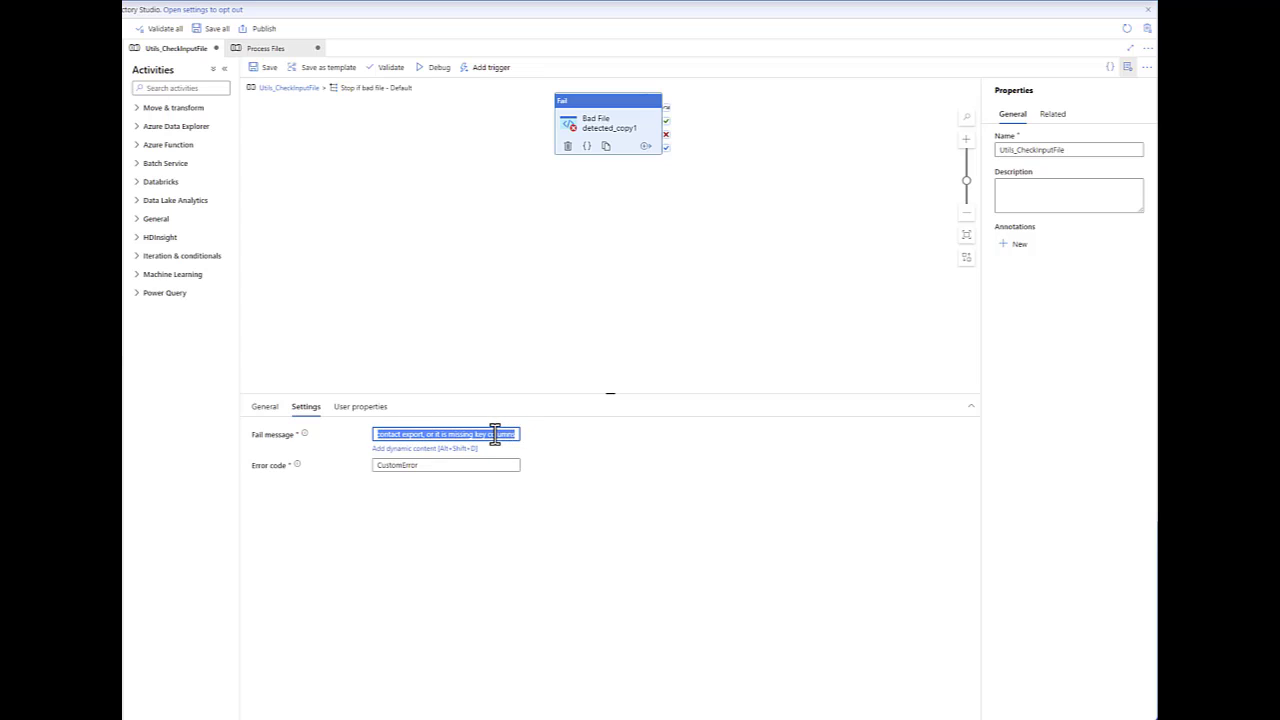
left_click(288, 88)
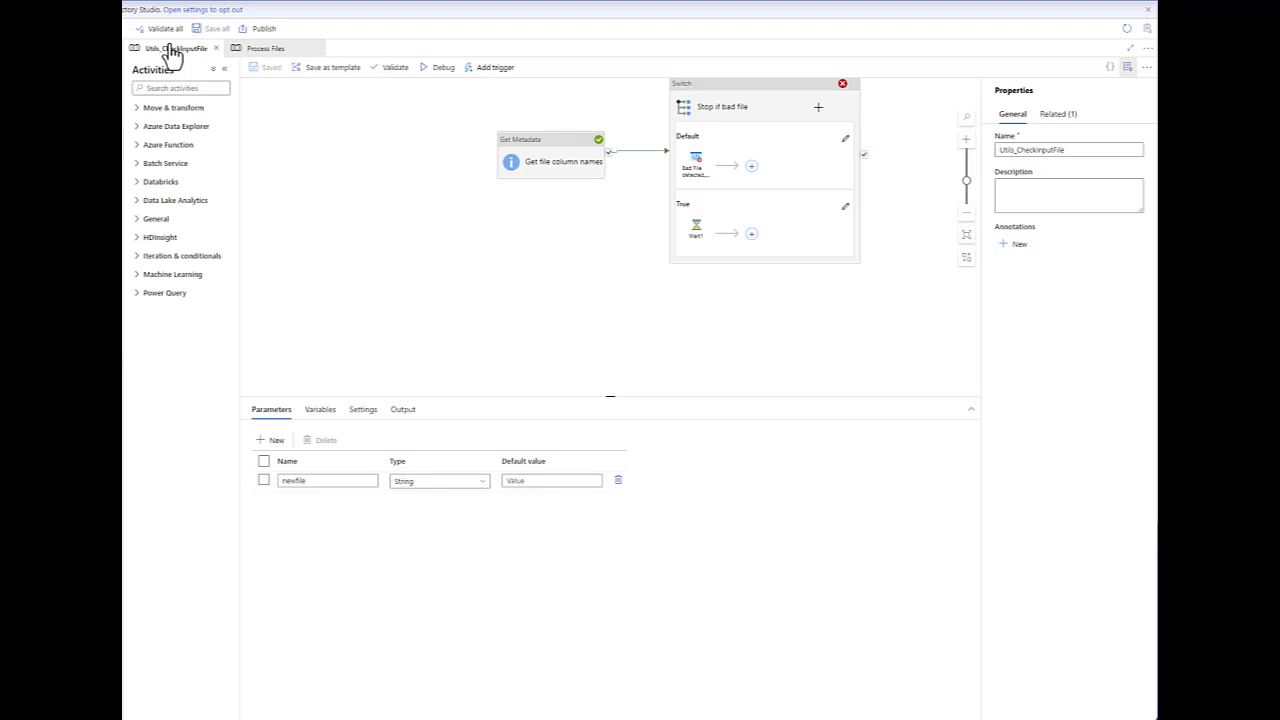
Step: Run the pipeline in debug mode with the newfile parameter set to good.csv
left_click(440, 69)
left_click(1004, 72)
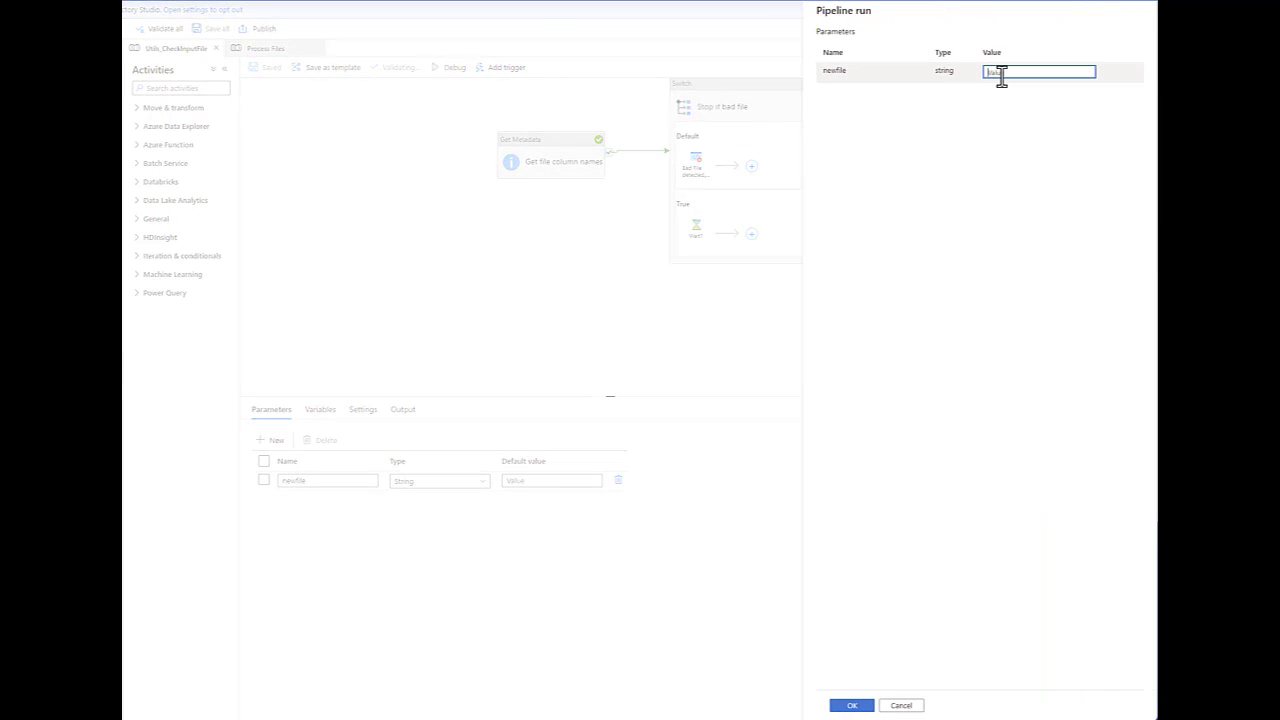
type("good.csv")
left_click(852, 705)
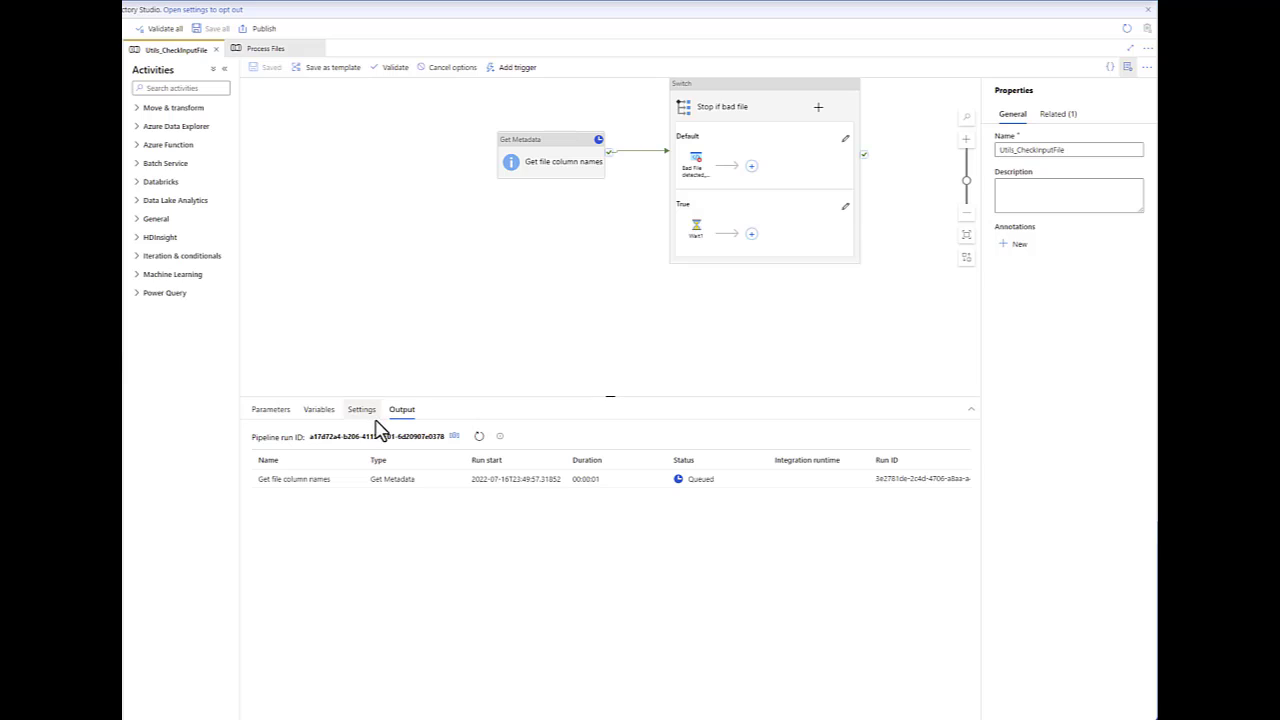
Step: Refresh the debug run and check the Get file column names output for the ZoomInfo Contact ID and Email Address columns
left_click(478, 440)
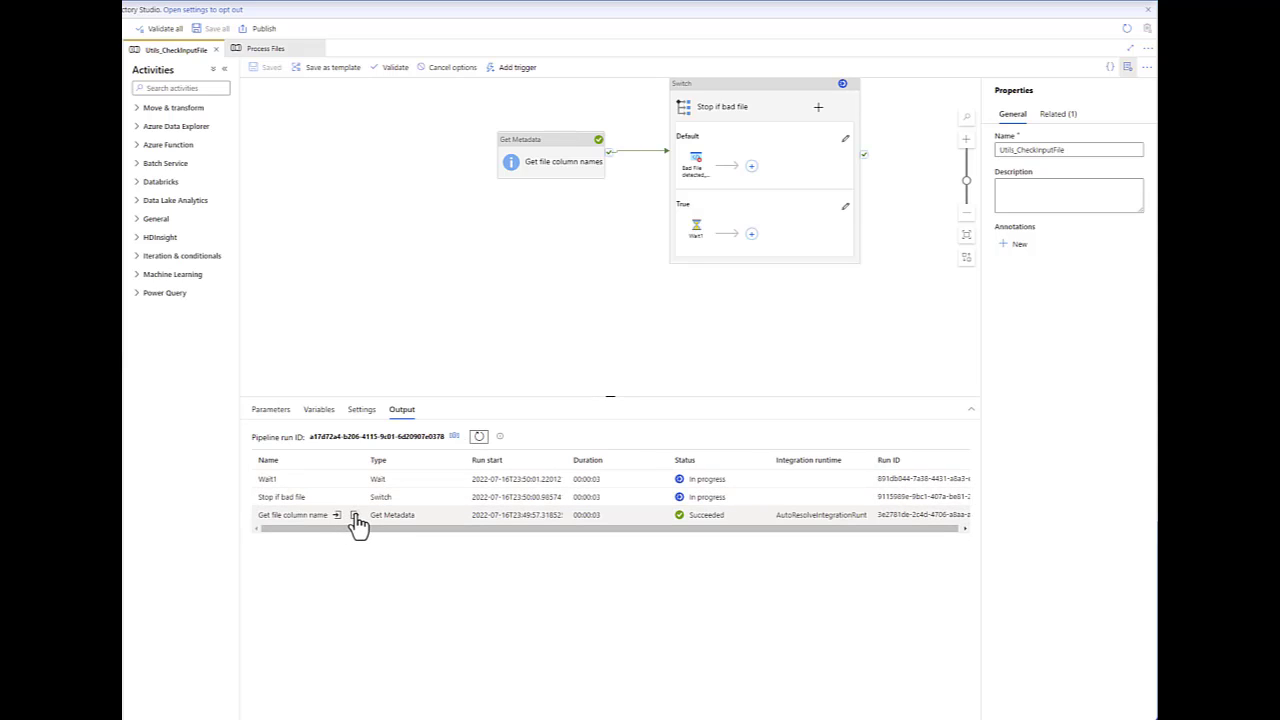
left_click(354, 515)
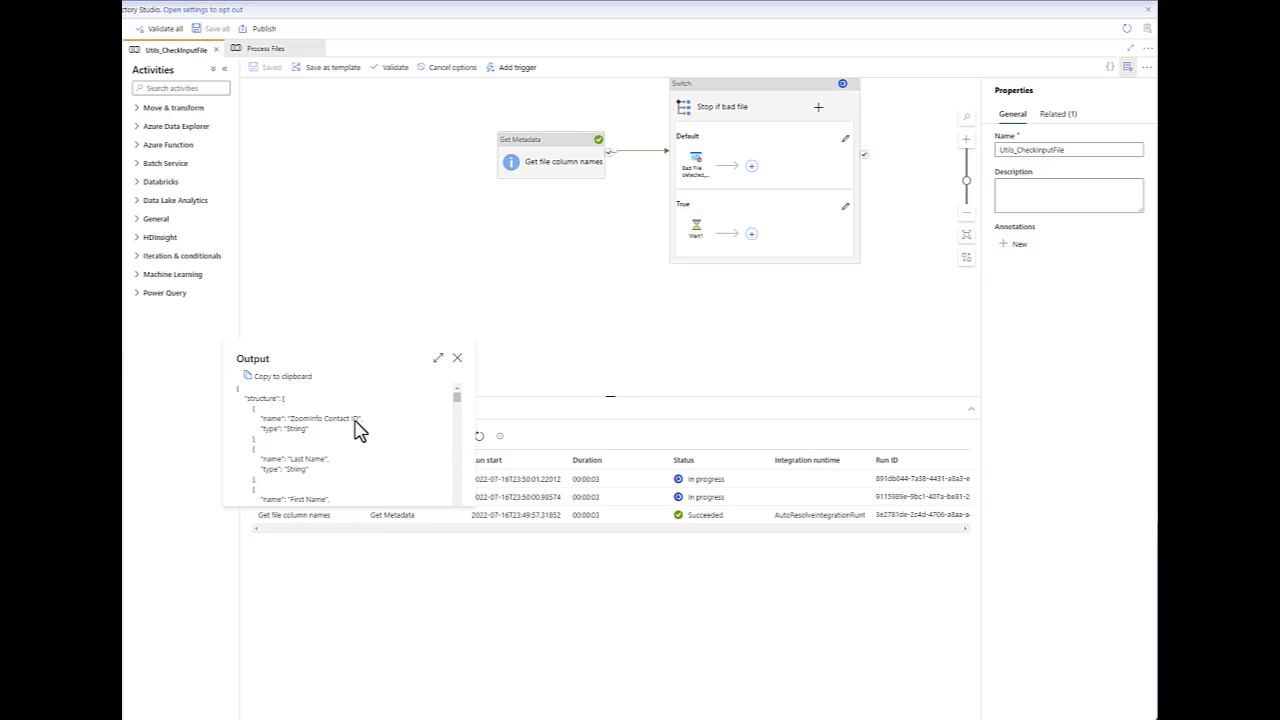
scroll(338, 420, "down", 2)
scroll(331, 423, "up", 2)
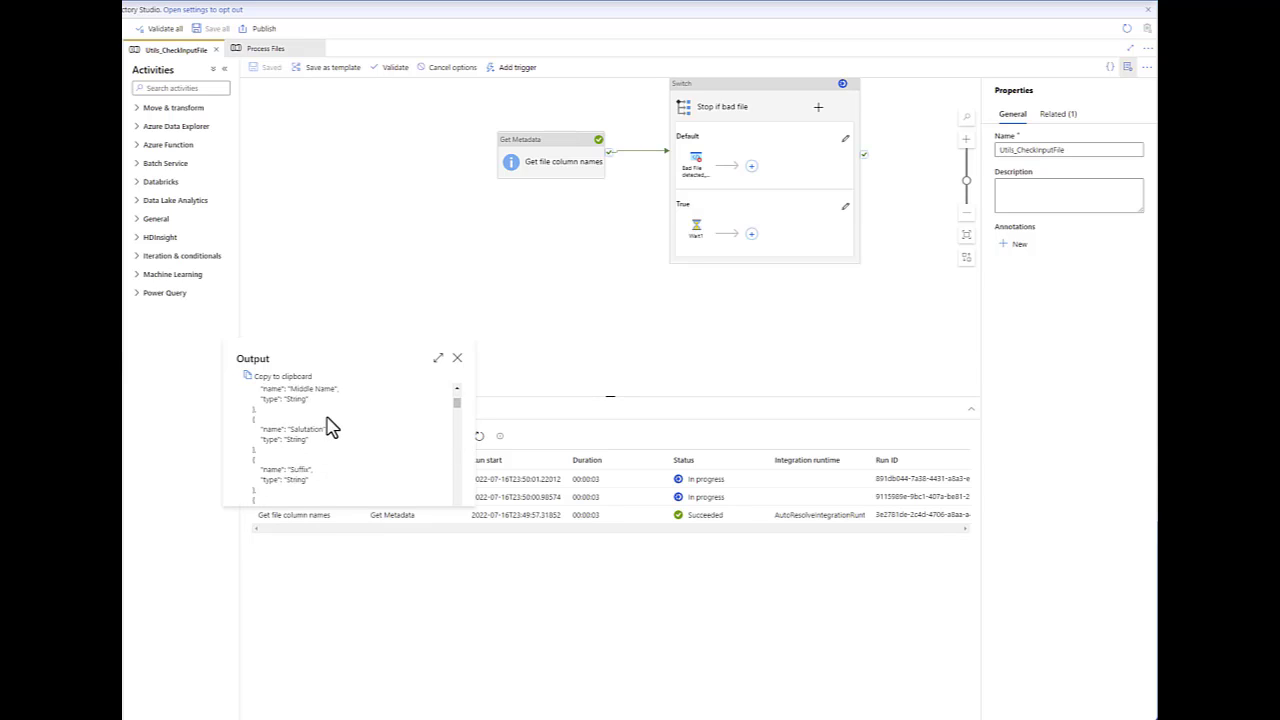
left_click_drag(363, 420, 300, 422)
scroll(342, 458, "down", 5)
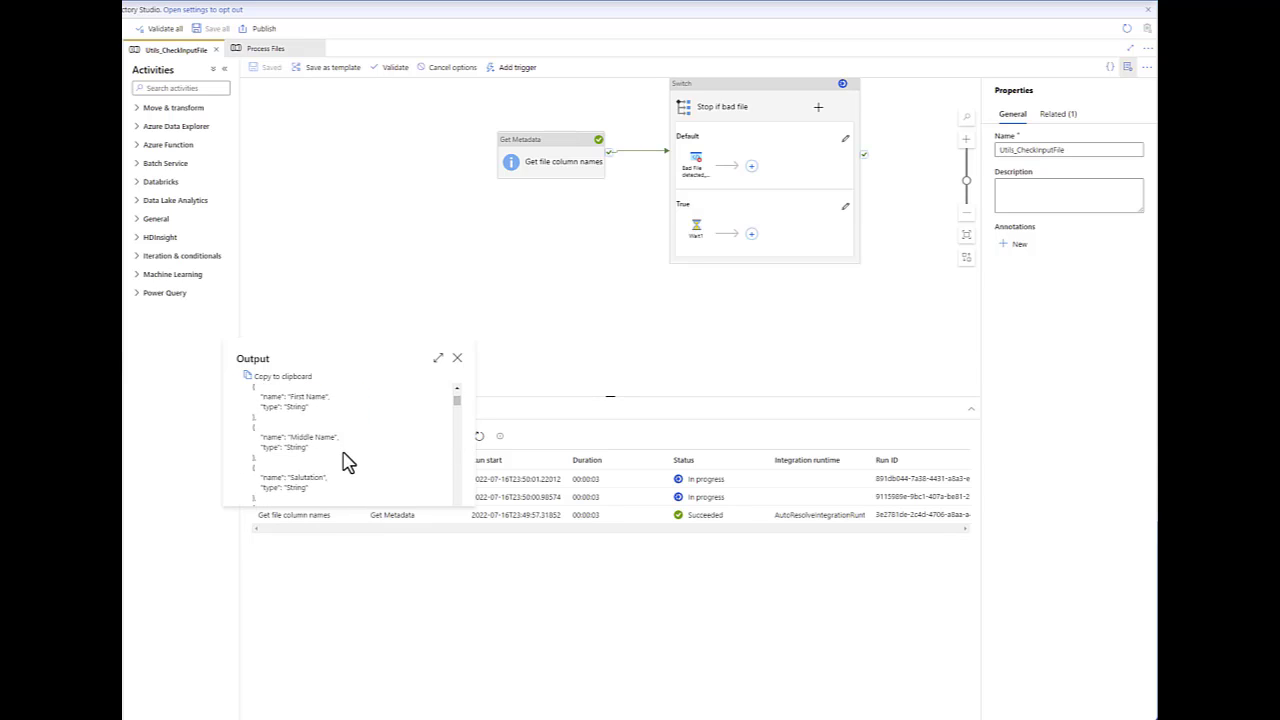
scroll(340, 454, "down", 1)
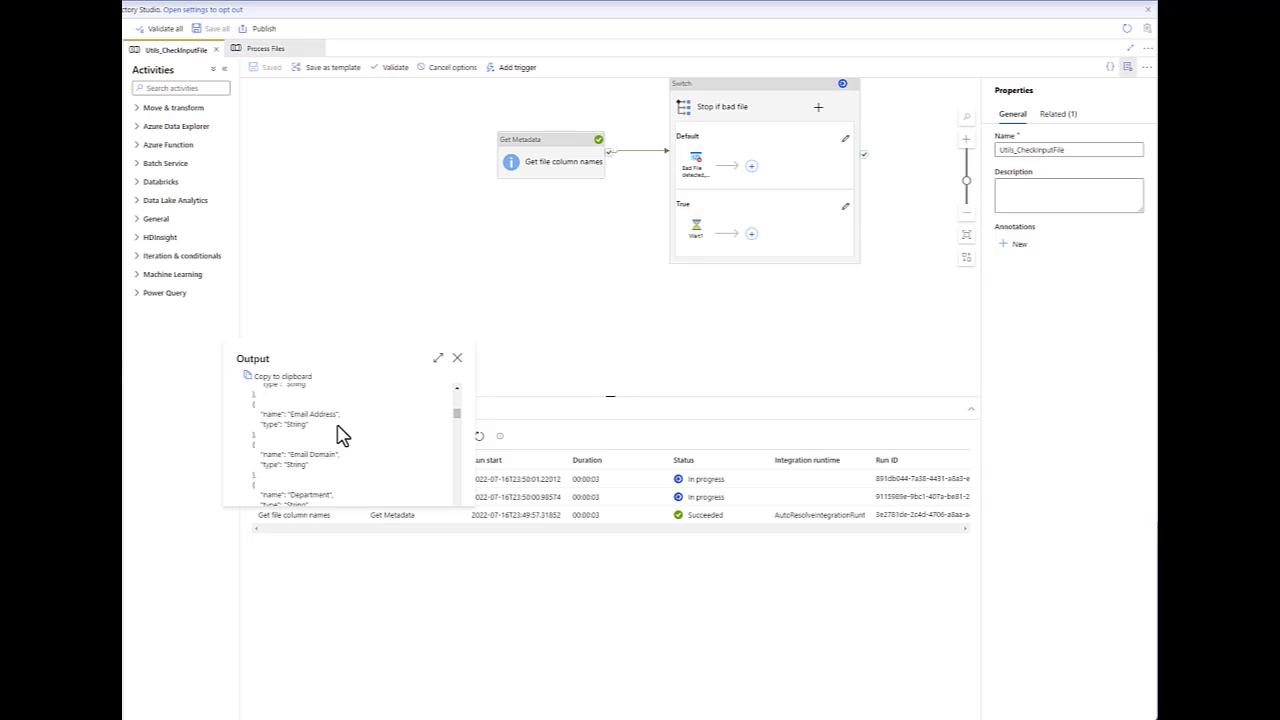
left_click_drag(341, 415, 287, 416)
left_click(586, 355)
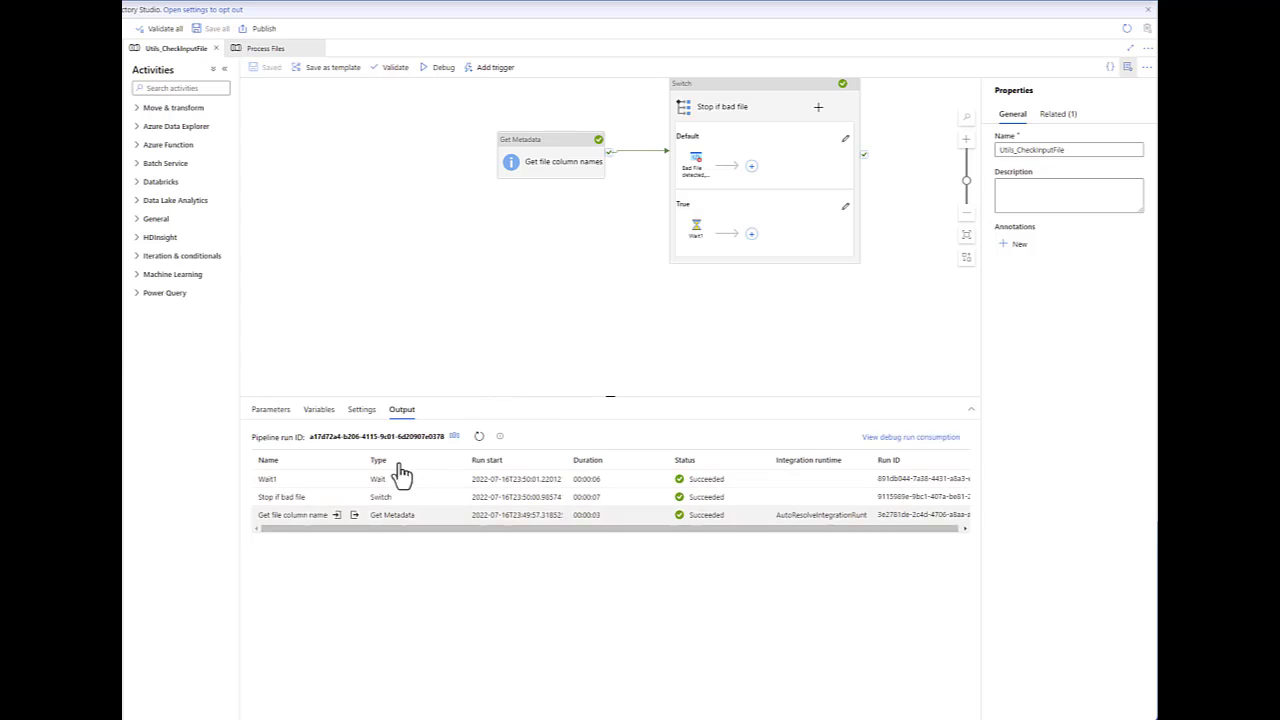
Step: Run the pipeline in debug mode with the newfile parameter set to bad.csv
left_click(443, 68)
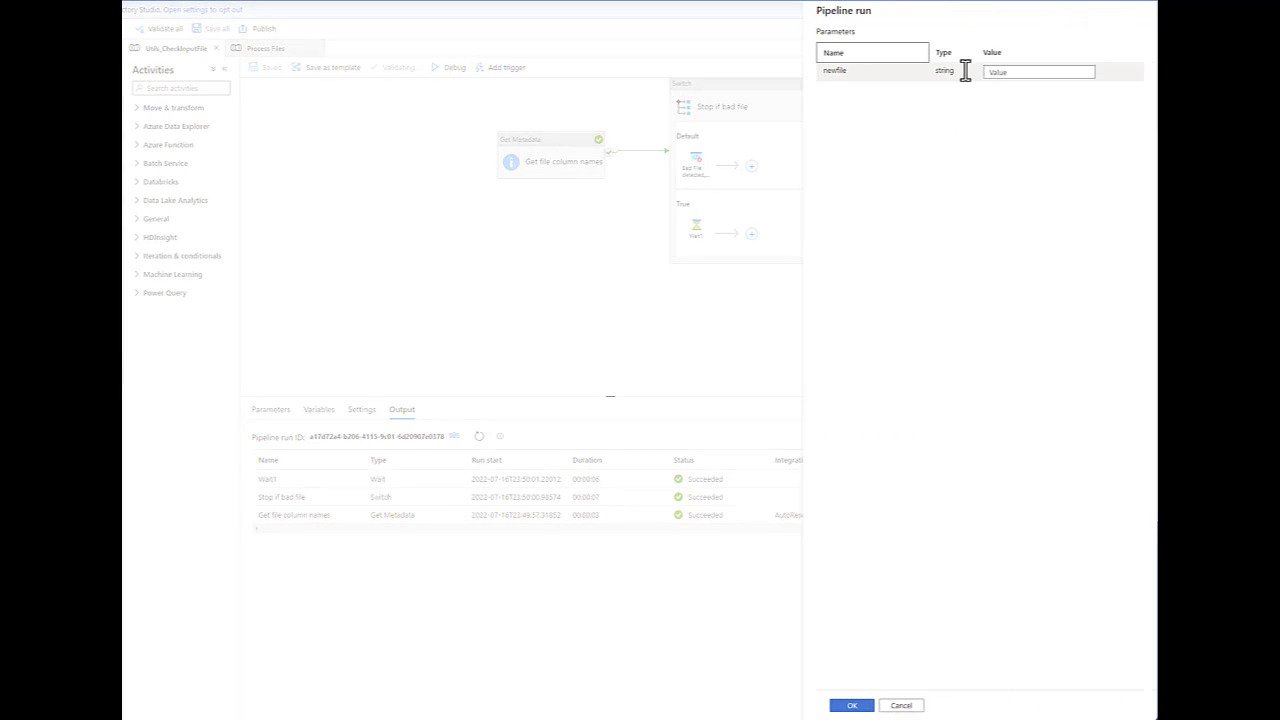
left_click(988, 72)
type("bad.csv")
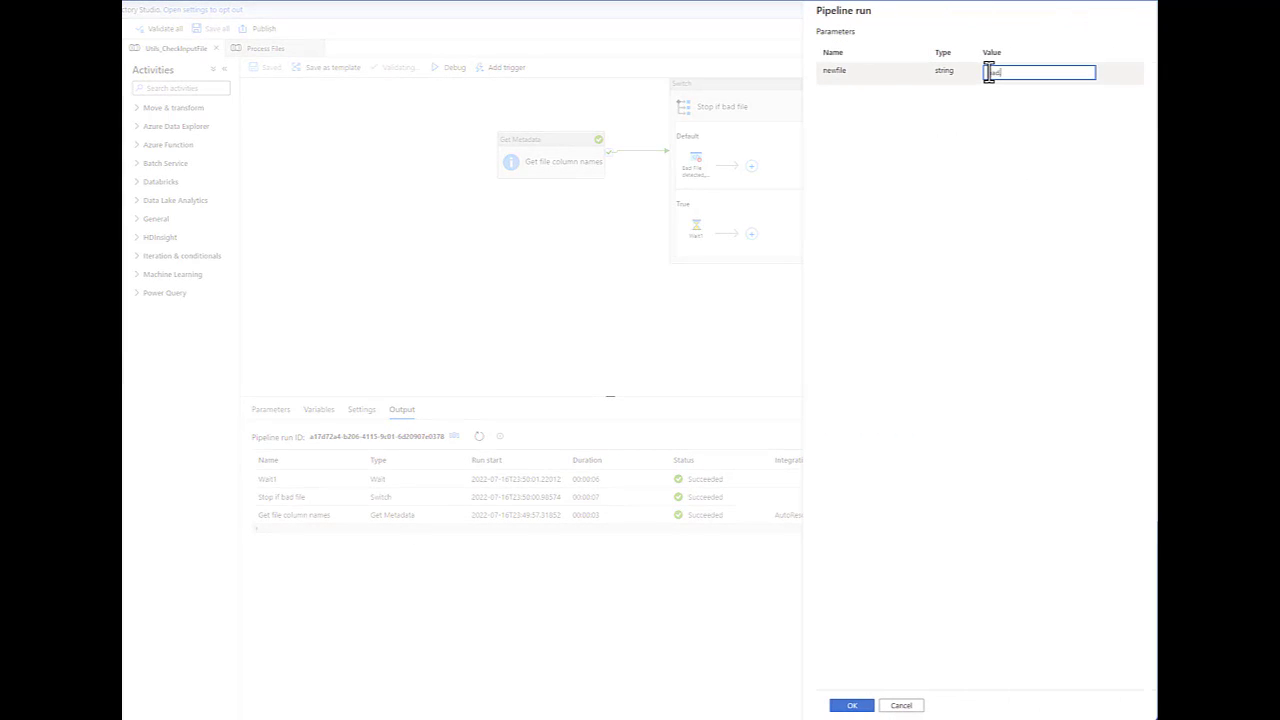
left_click(852, 705)
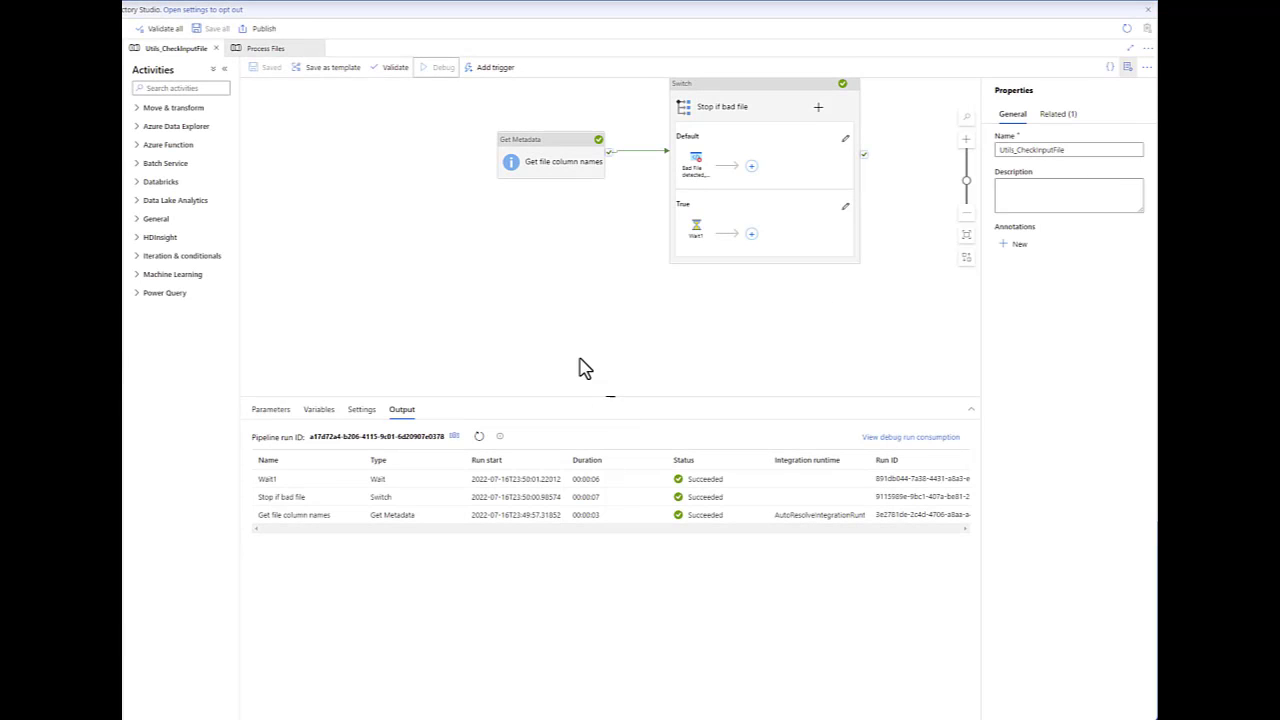
Step: Refresh the bad.csv debug run and examine the column names in the Get file column names output
left_click(475, 437)
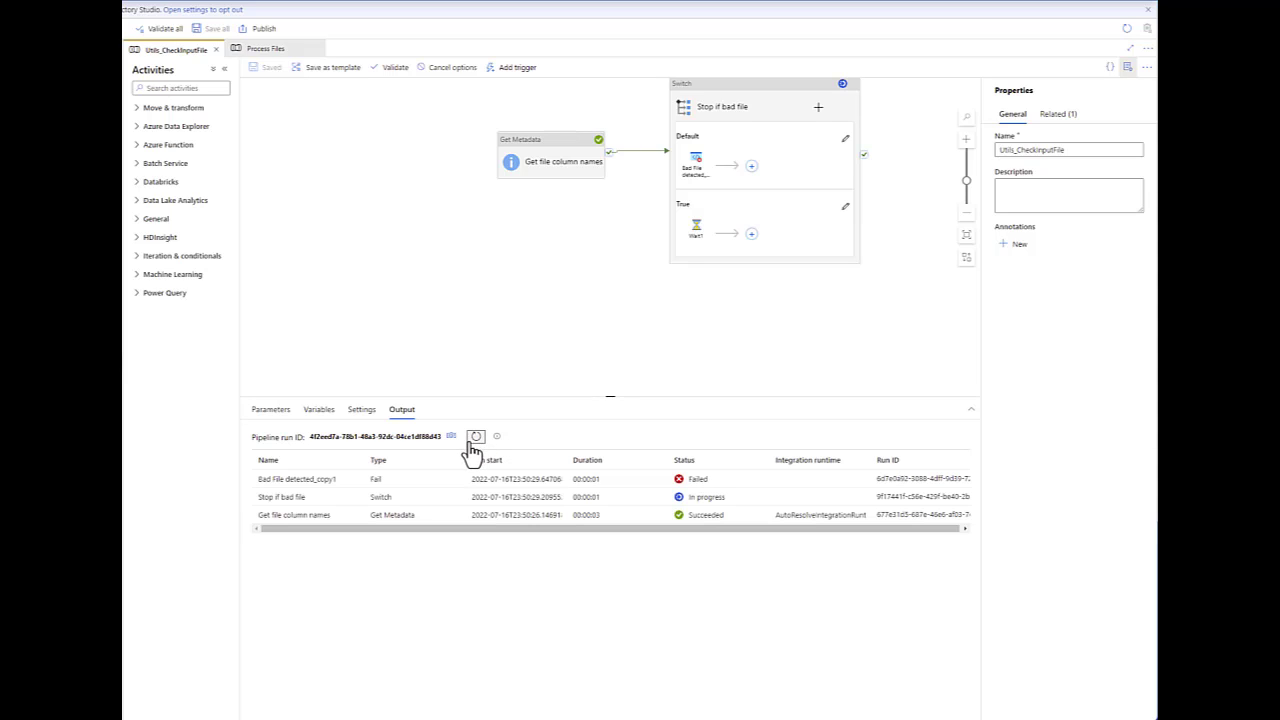
left_click(354, 515)
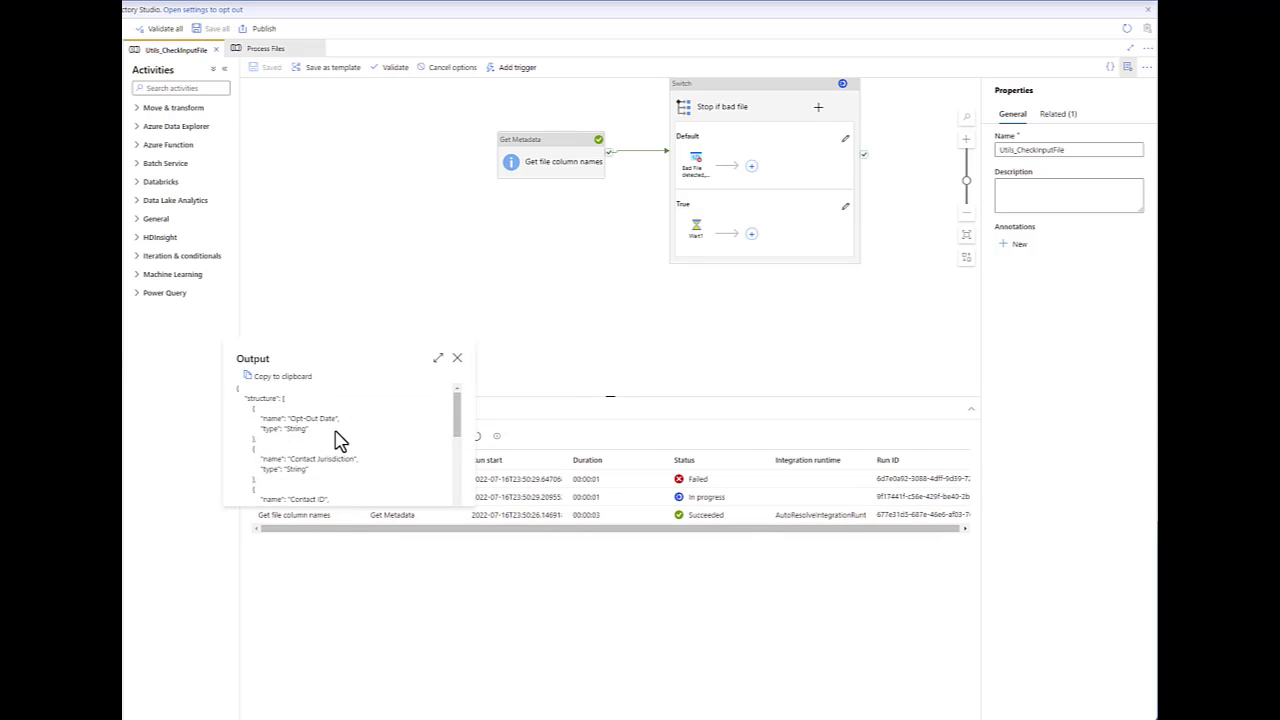
scroll(340, 450, "down", 5)
scroll(335, 450, "up", 5)
scroll(320, 445, "down", 5)
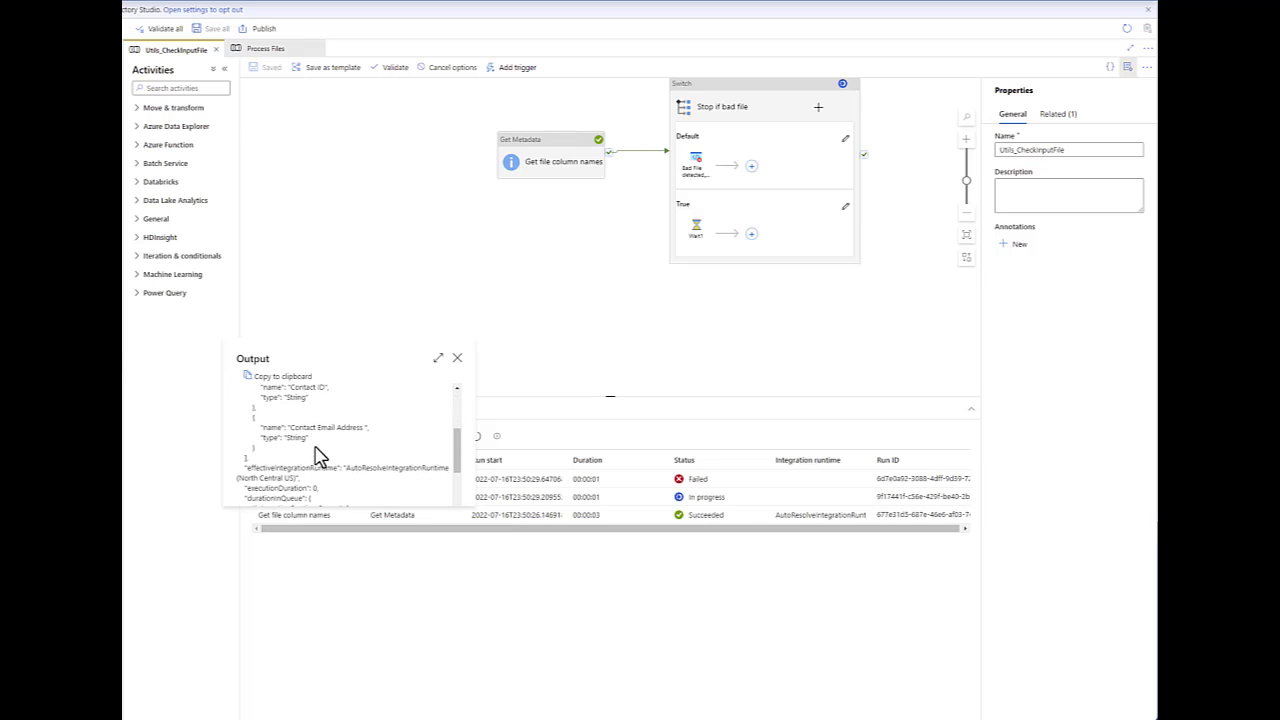
Step: Switch to the Process Files pipeline and review the newfile value passed by the Call CheckInputFile activity
left_click(457, 358)
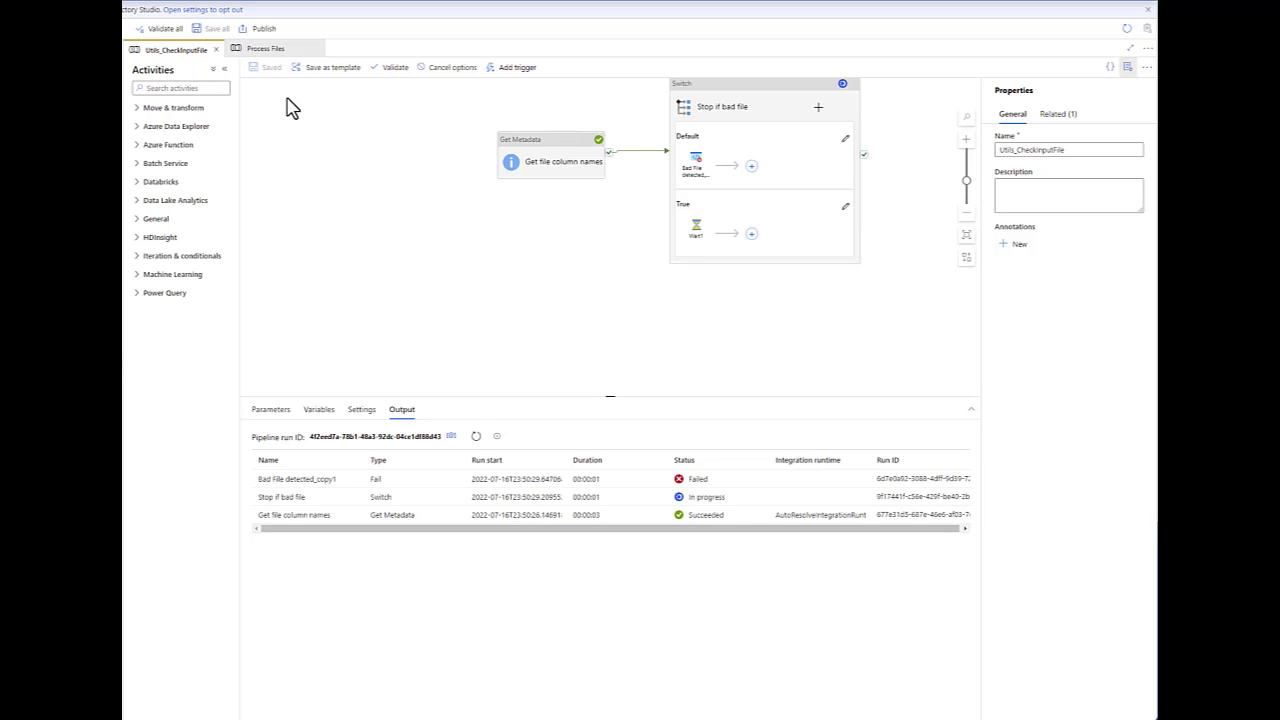
left_click(265, 50)
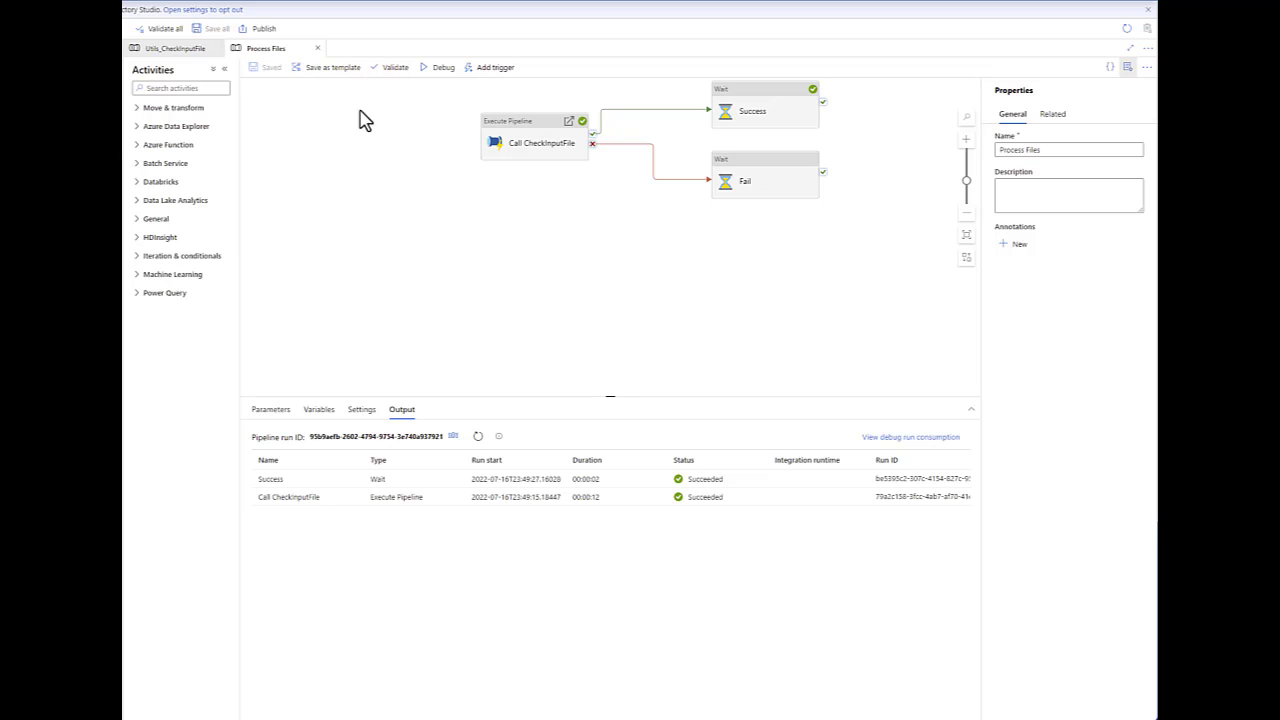
left_click_drag(642, 201, 624, 232)
left_click(502, 162)
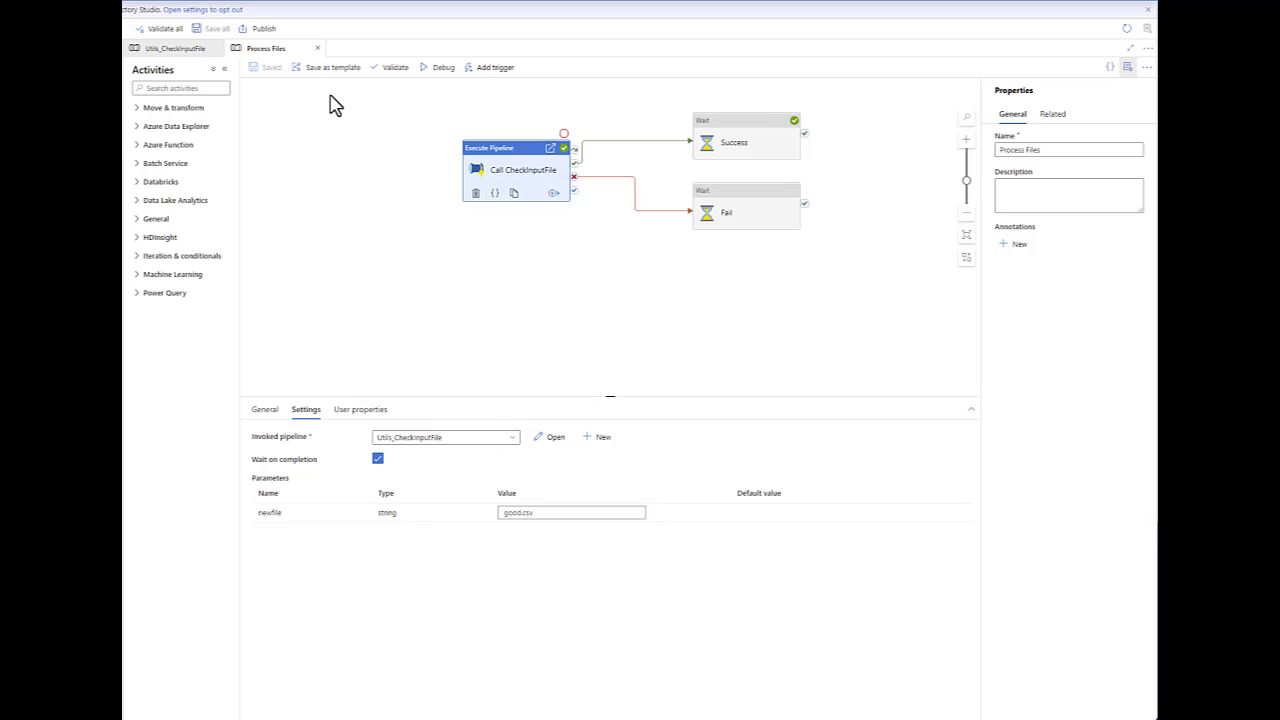
left_click(537, 512)
left_click_drag(549, 514, 501, 514)
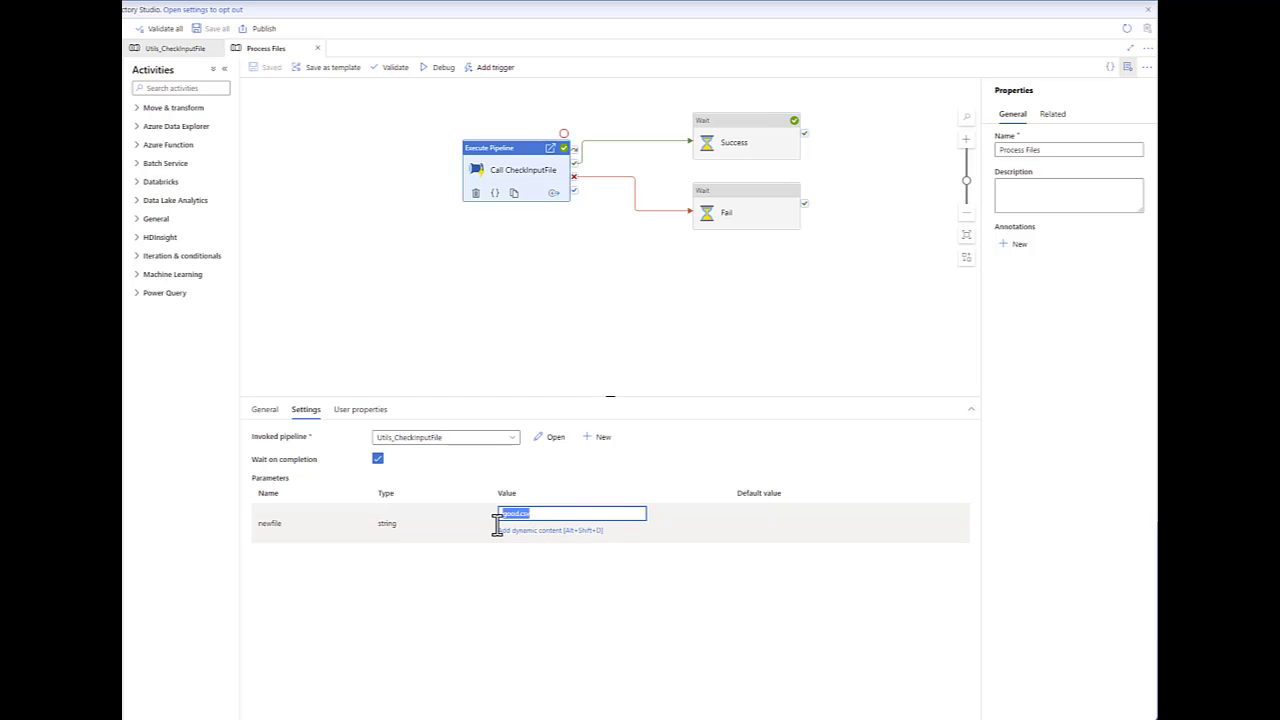
Step: Run the Process Files pipeline in debug mode with good.csv and refresh the run status
left_click(489, 371)
left_click(427, 77)
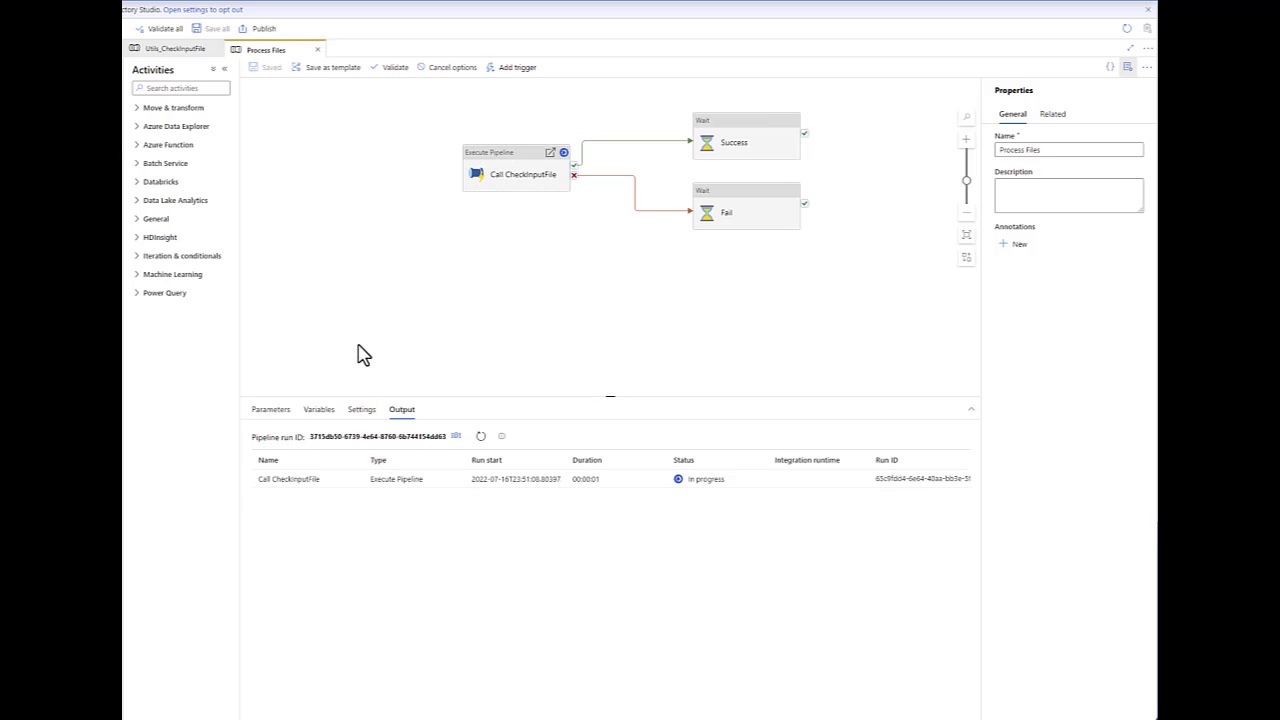
left_click(483, 438)
left_click(480, 440)
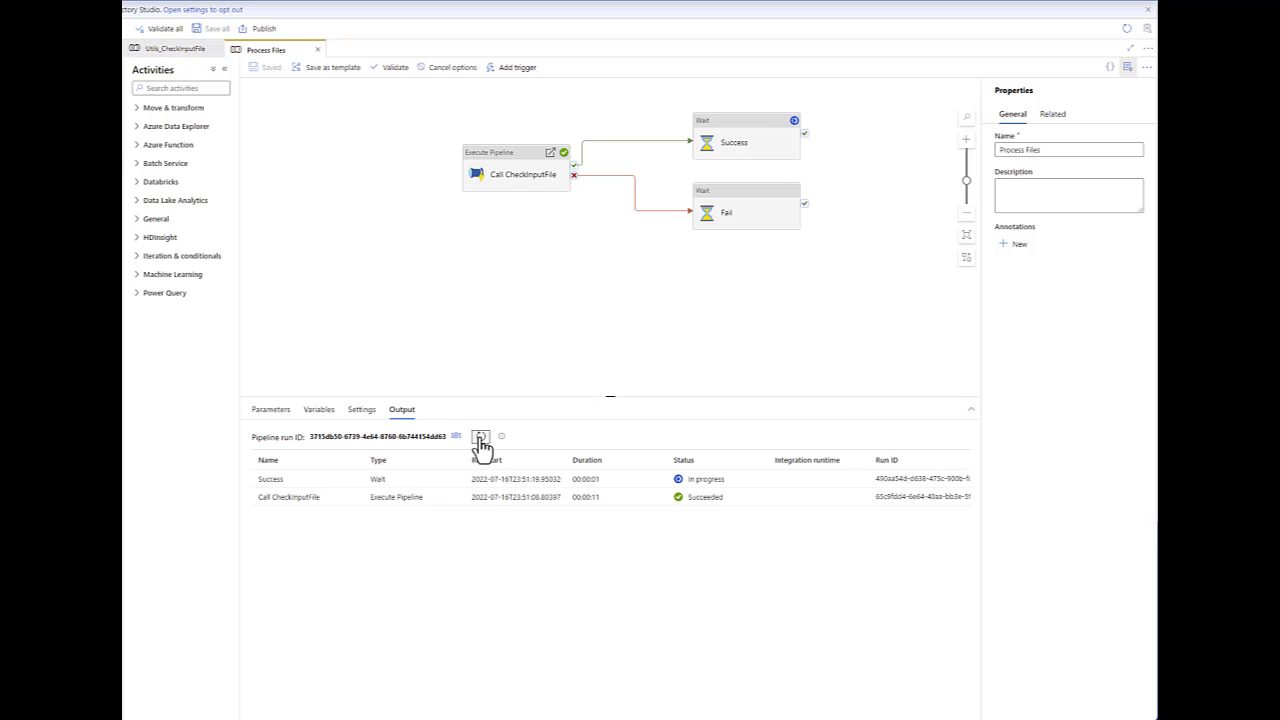
Step: Examine the output and input of the Call CheckInputFile run, plus the input of the Success wait activity
left_click(356, 496)
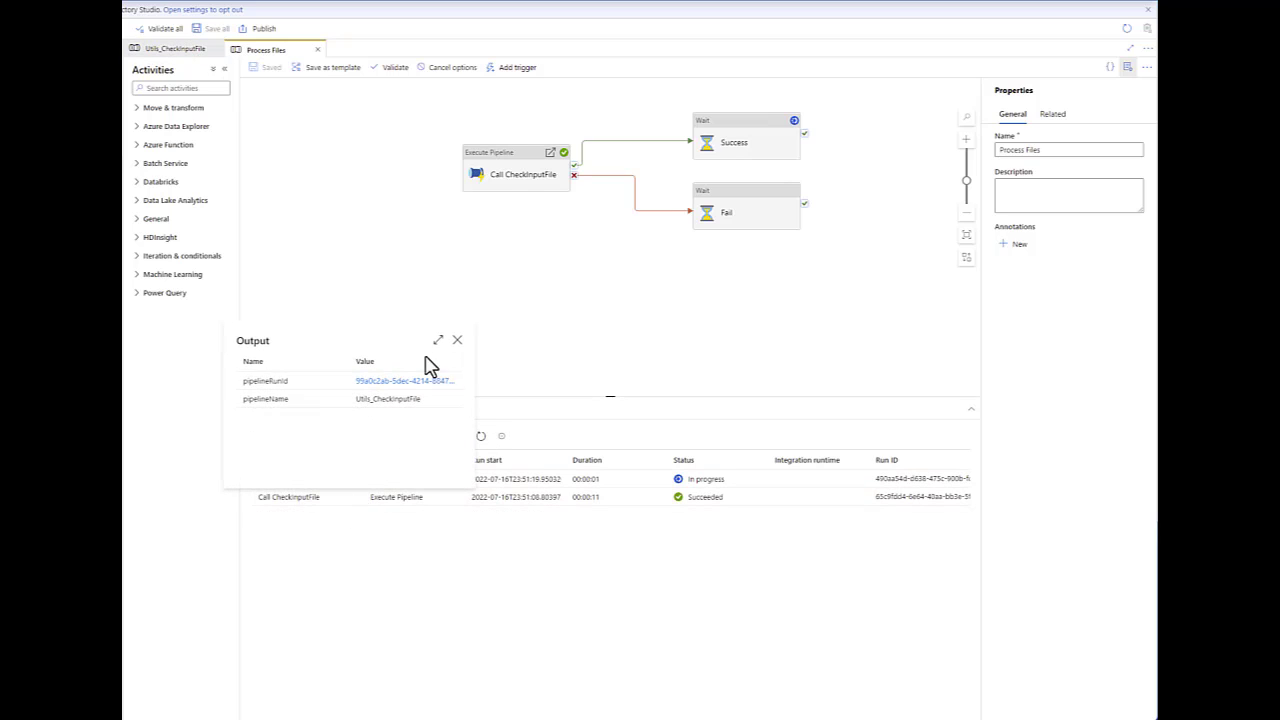
left_click(457, 341)
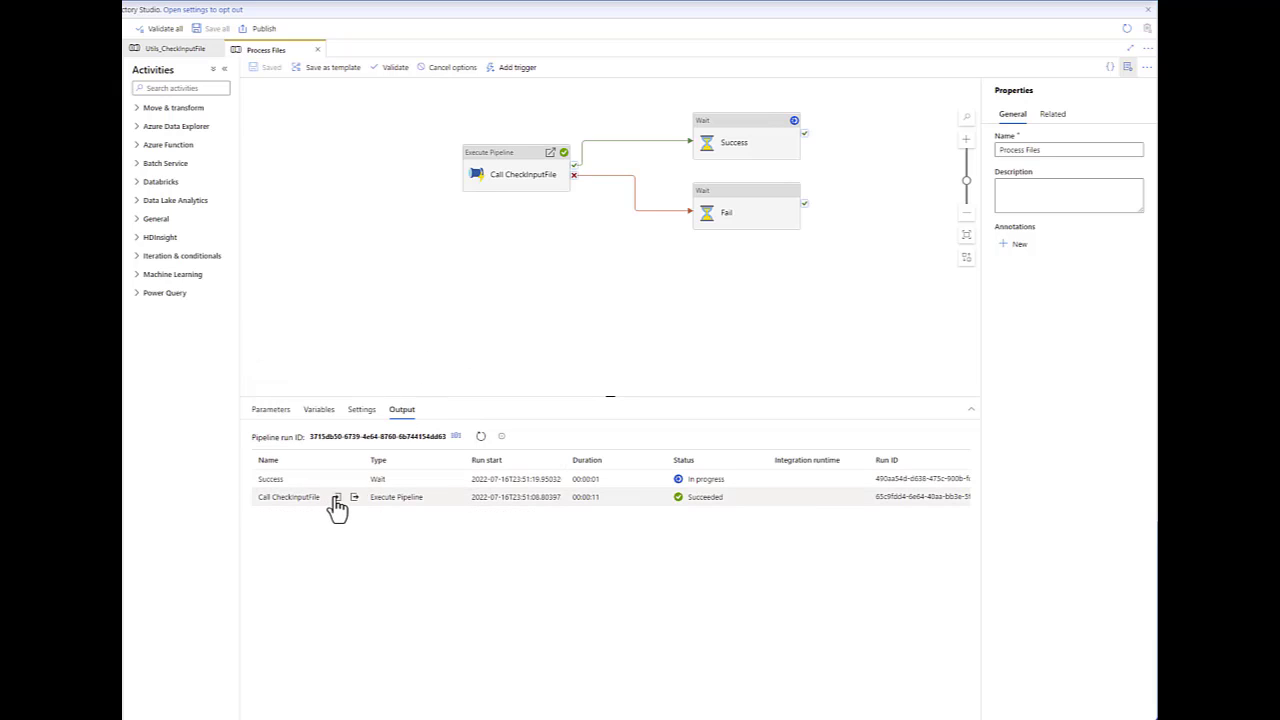
left_click(339, 497)
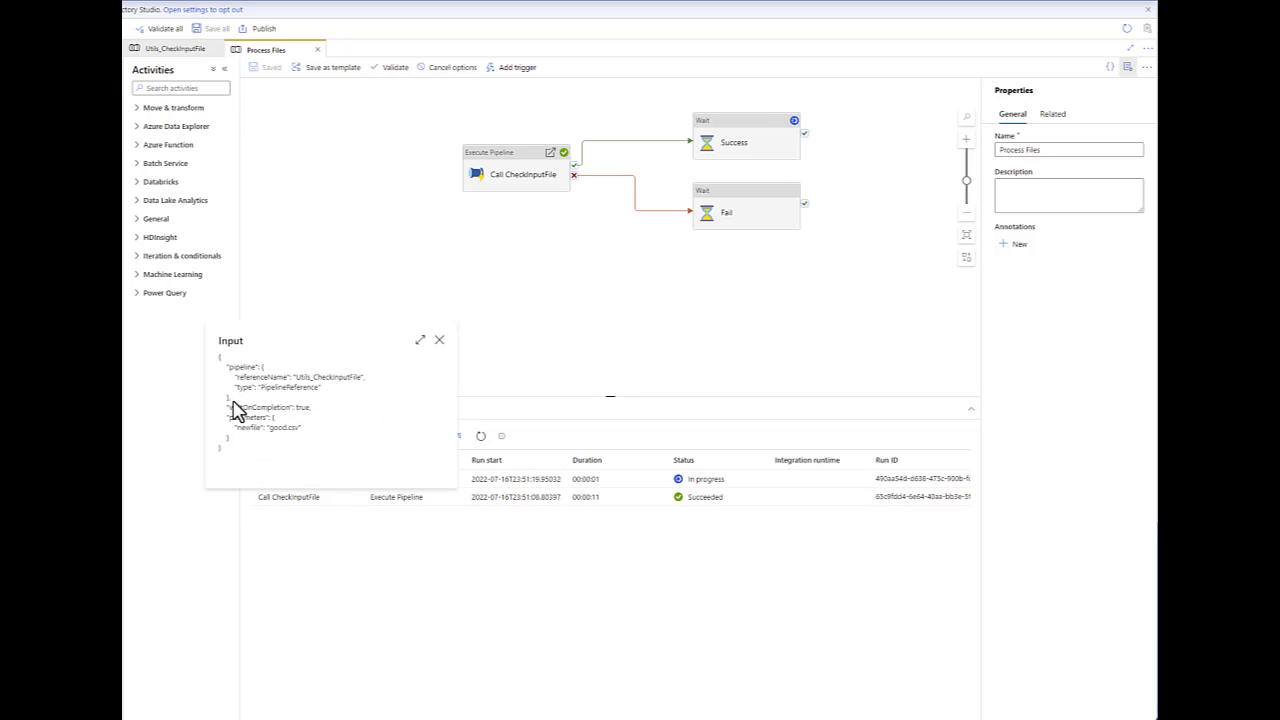
left_click(439, 340)
left_click(352, 480)
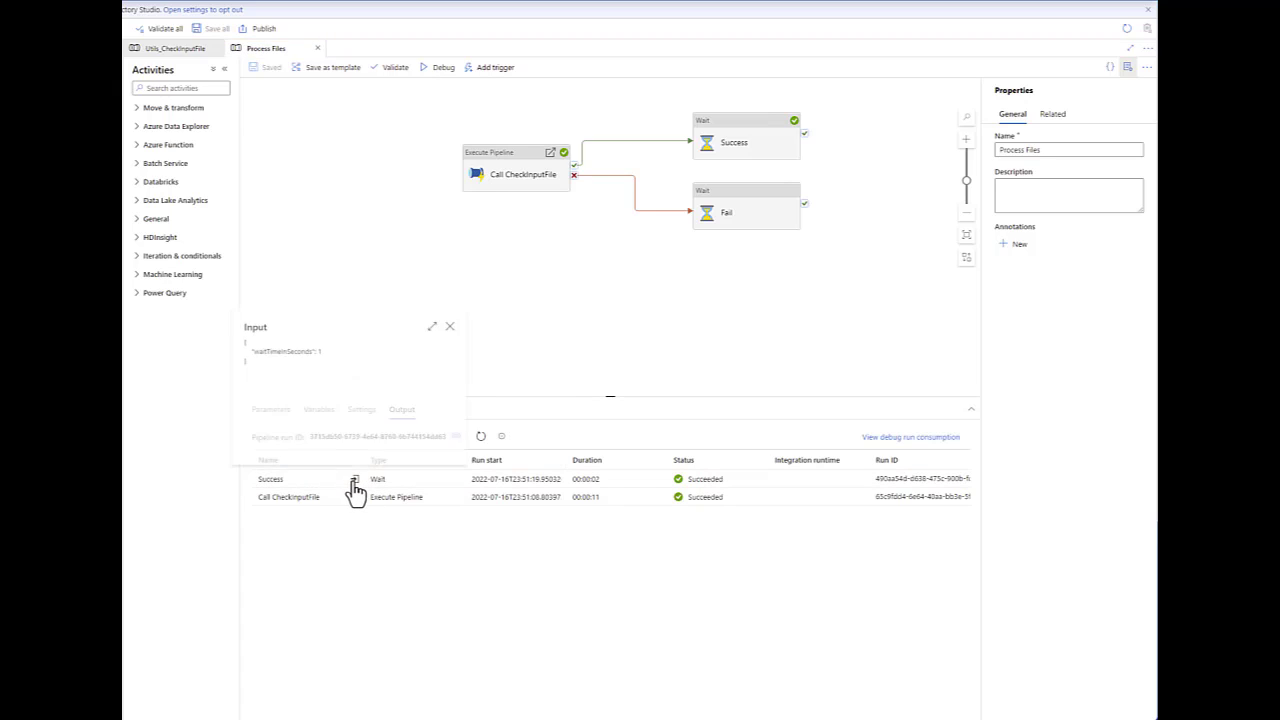
left_click(457, 324)
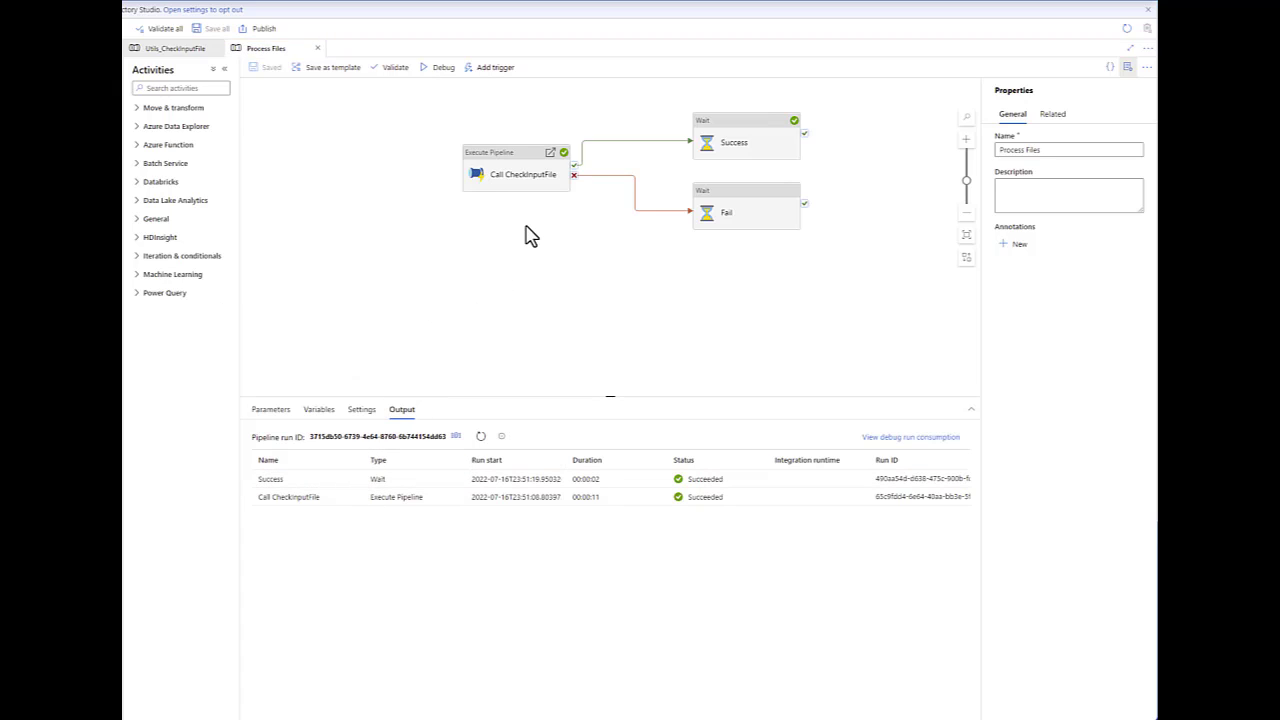
Step: Set the newfile parameter of the Call CheckInputFile activity to bad.csv
left_click(486, 185)
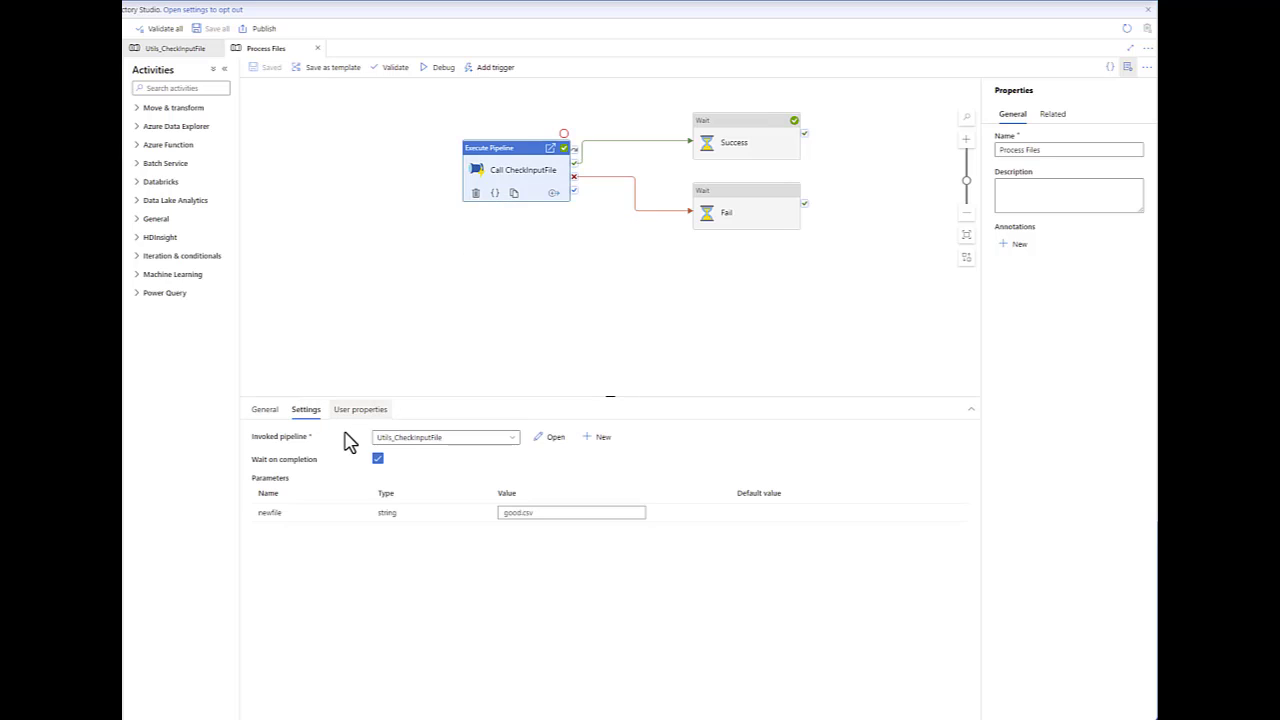
left_click(521, 514)
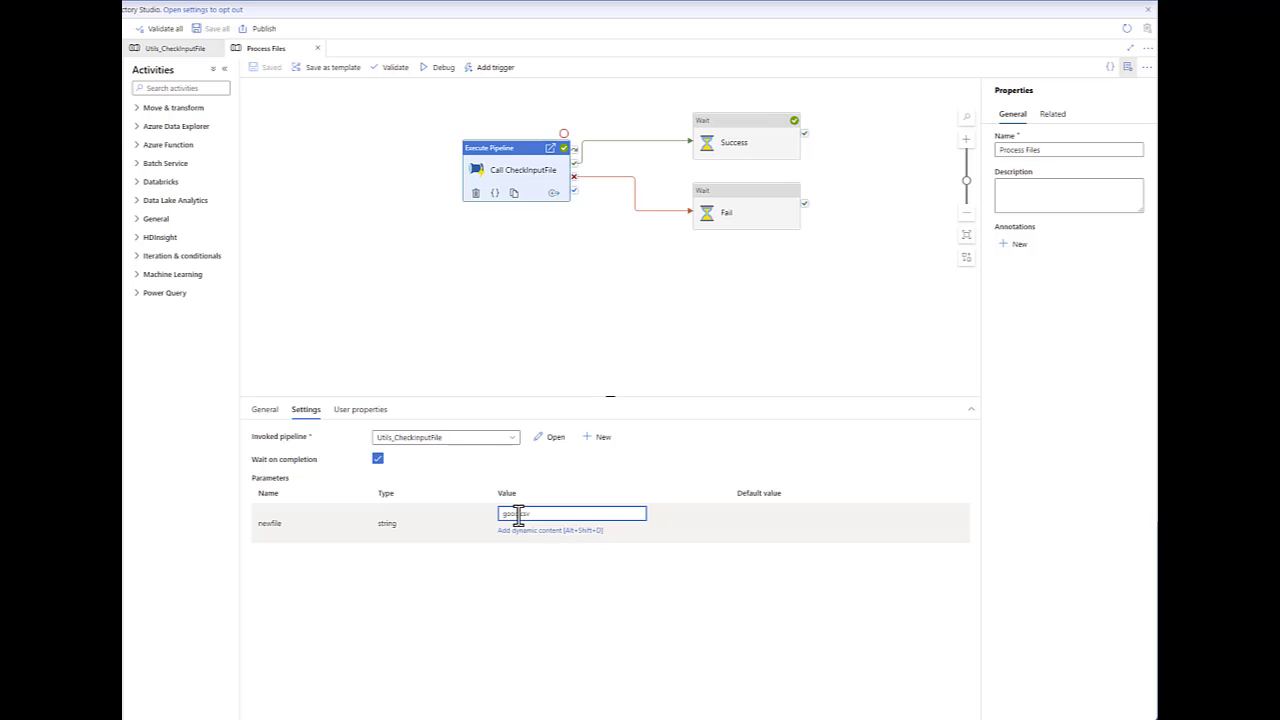
left_click_drag(519, 514, 500, 516)
type("bad")
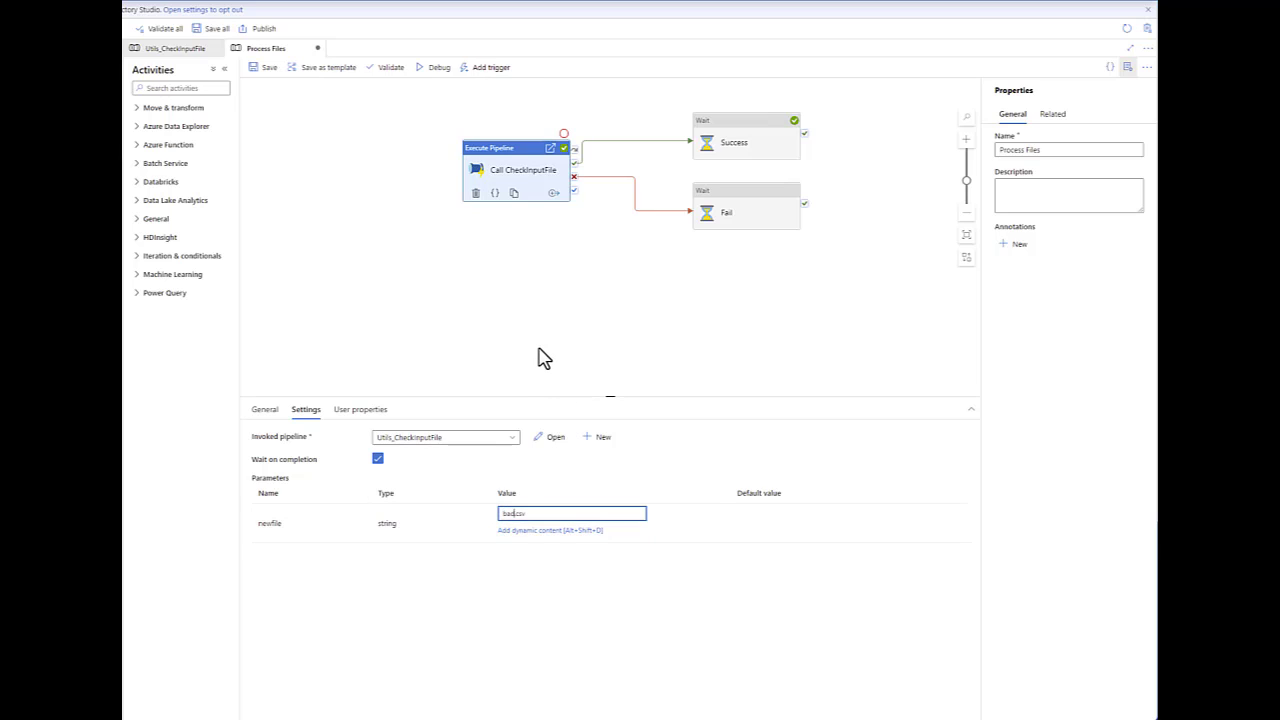
Step: Run the Process Files pipeline in debug mode and examine the error details of the Call CheckInputFile activity
left_click(536, 335)
left_click(436, 68)
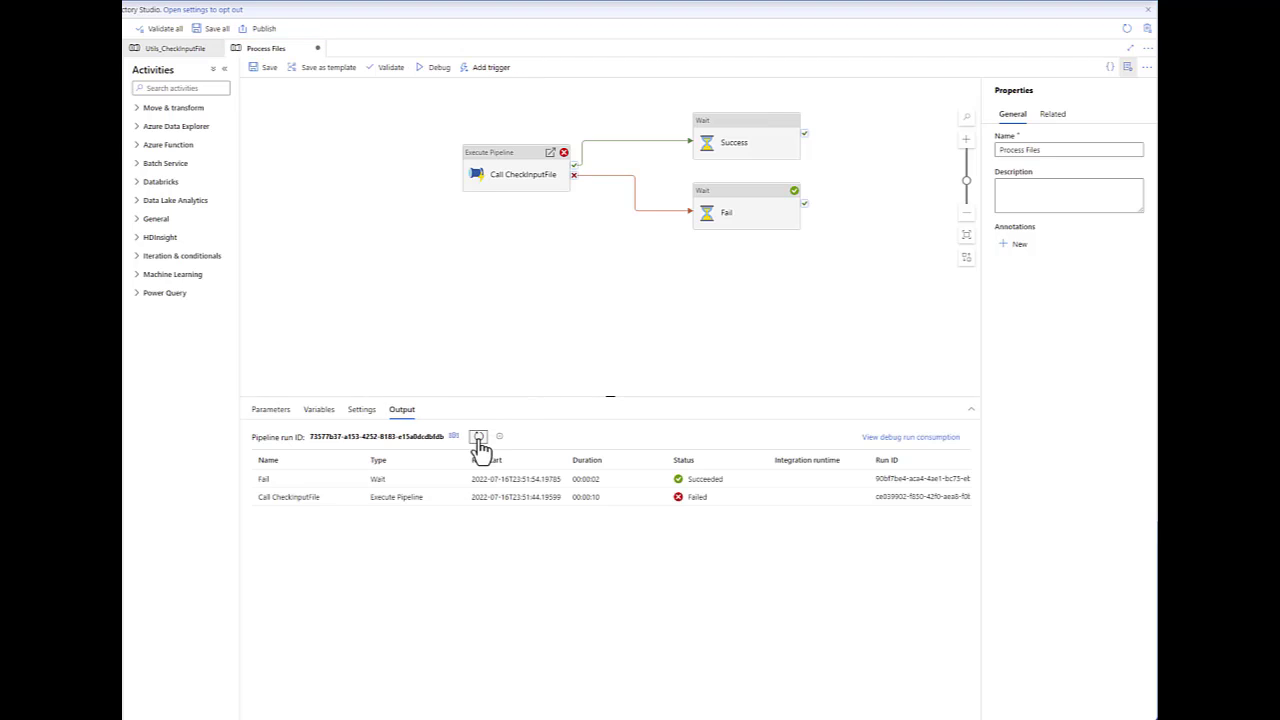
left_click(357, 497)
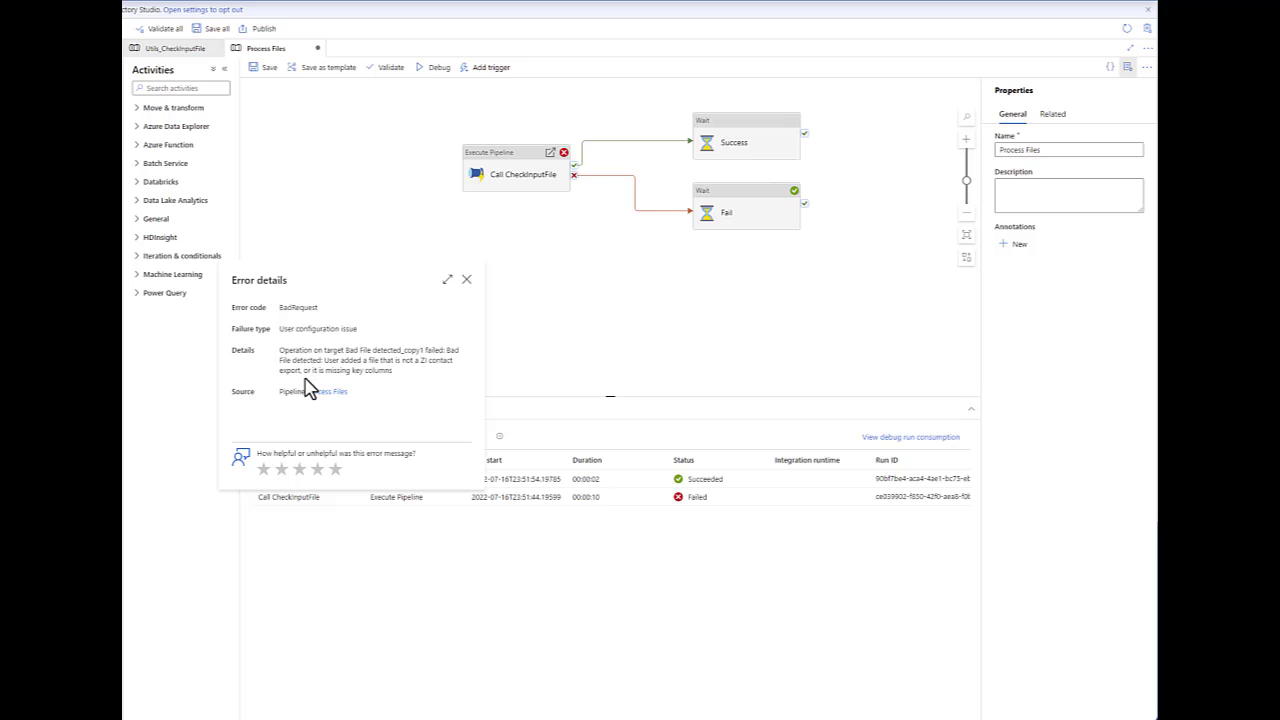
left_click_drag(344, 350, 385, 374)
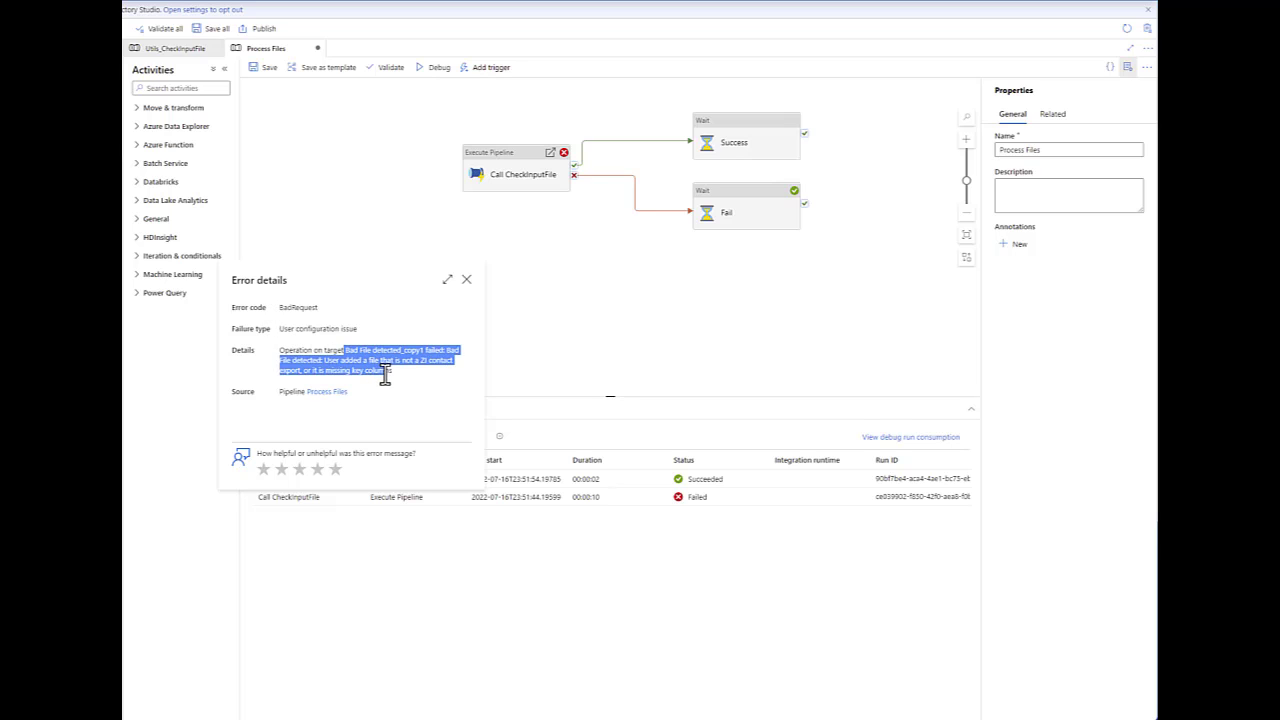